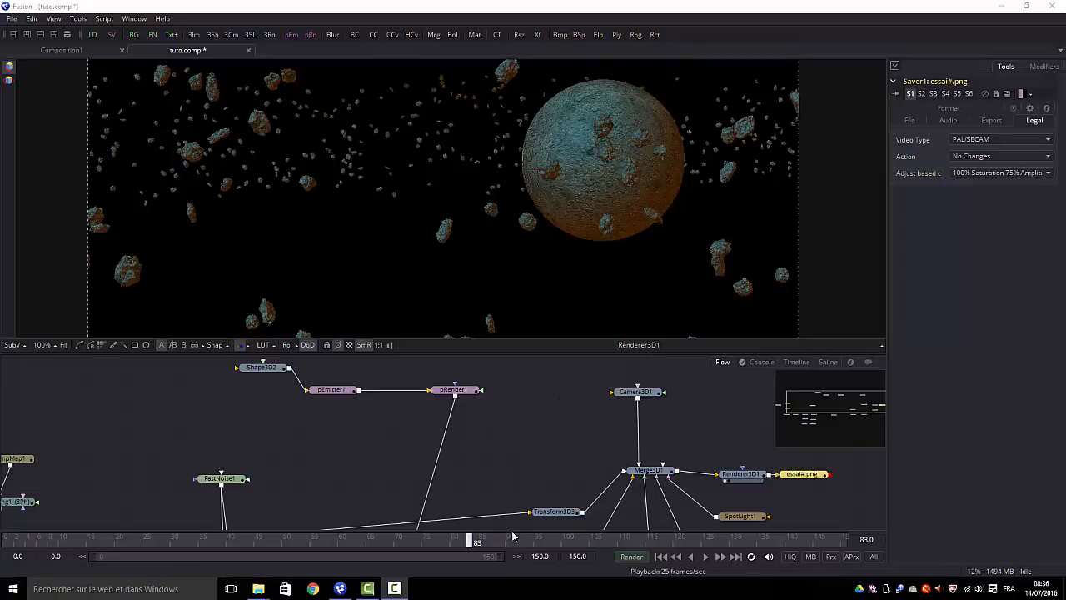
- Play the asteroid animation from frame 0 and inspect the saver node at the end of the node flow
left_click_drag(469, 541, 12, 512)
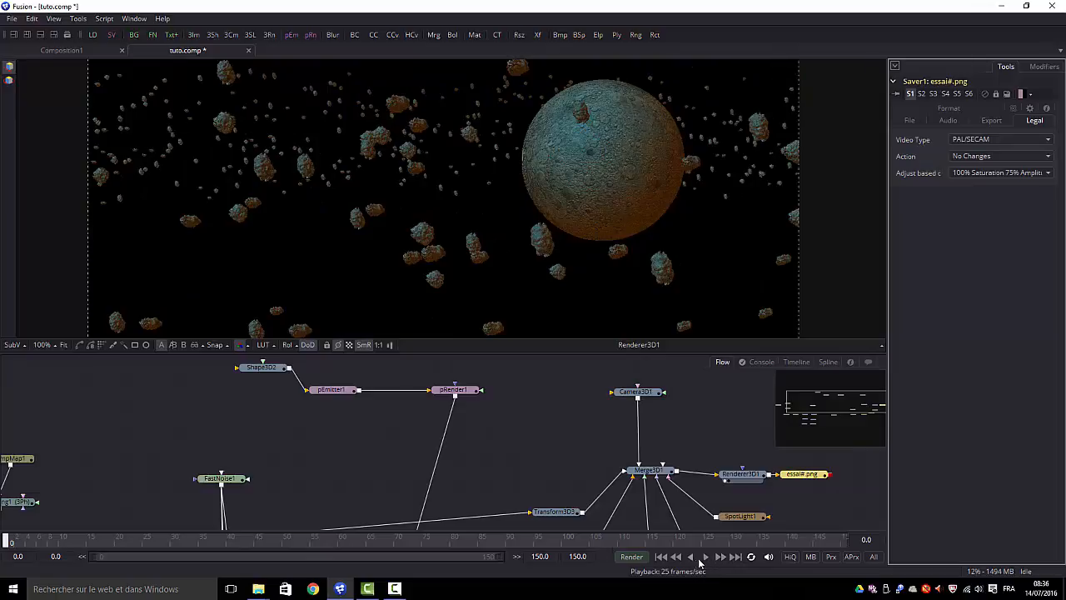
left_click(706, 556)
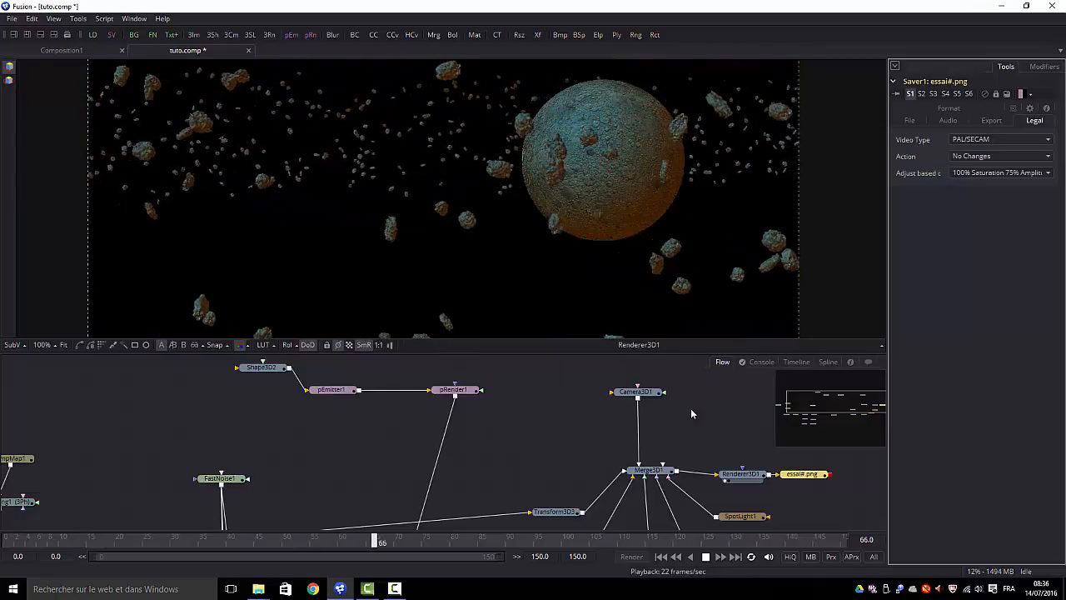
scroll(699, 409, "down", 2)
scroll(700, 416, "down", 1)
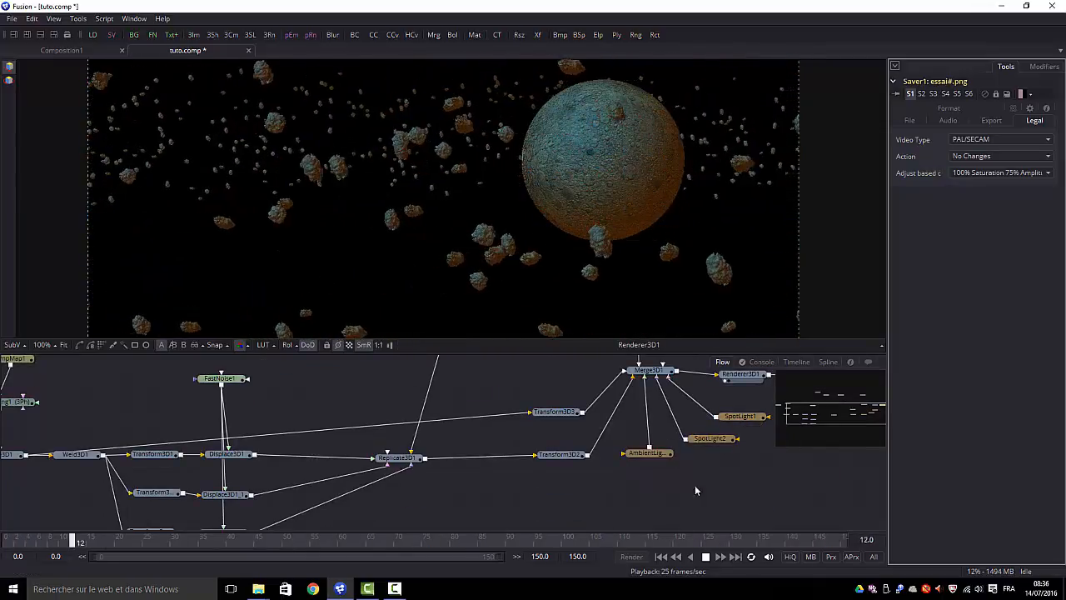
scroll(694, 485, "up", 2)
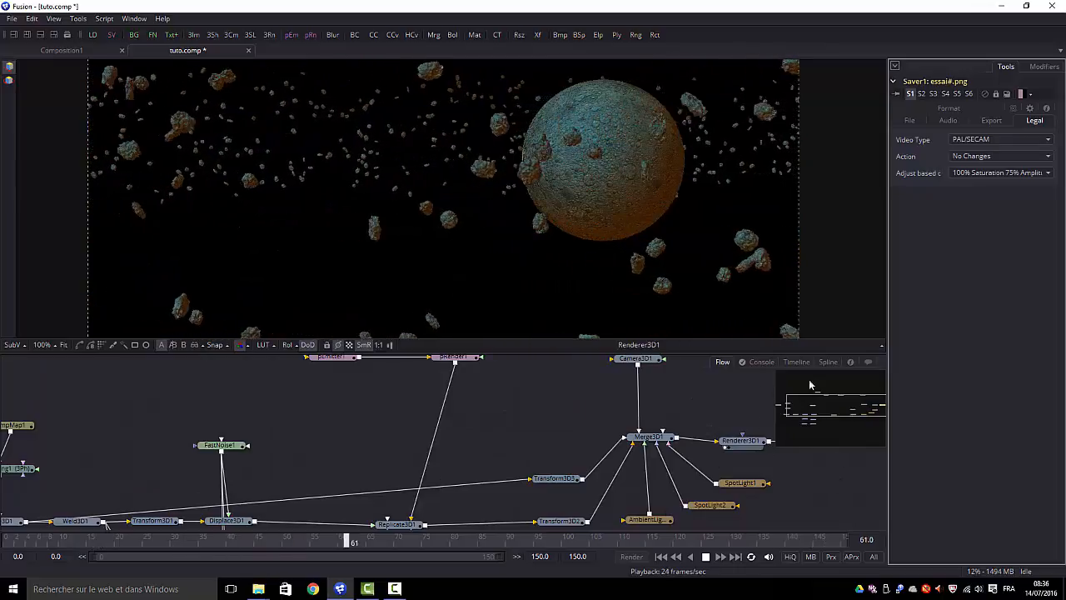
mouse_move(746, 442)
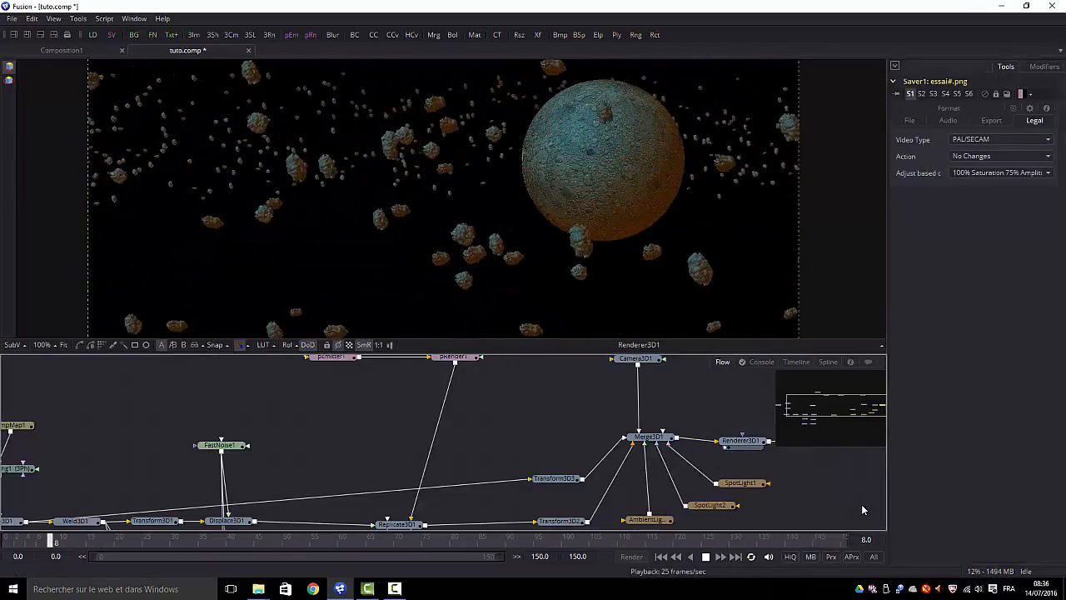
mouse_move(842, 409)
left_mouse_down()
mouse_move(830, 412)
mouse_move(856, 409)
left_mouse_up()
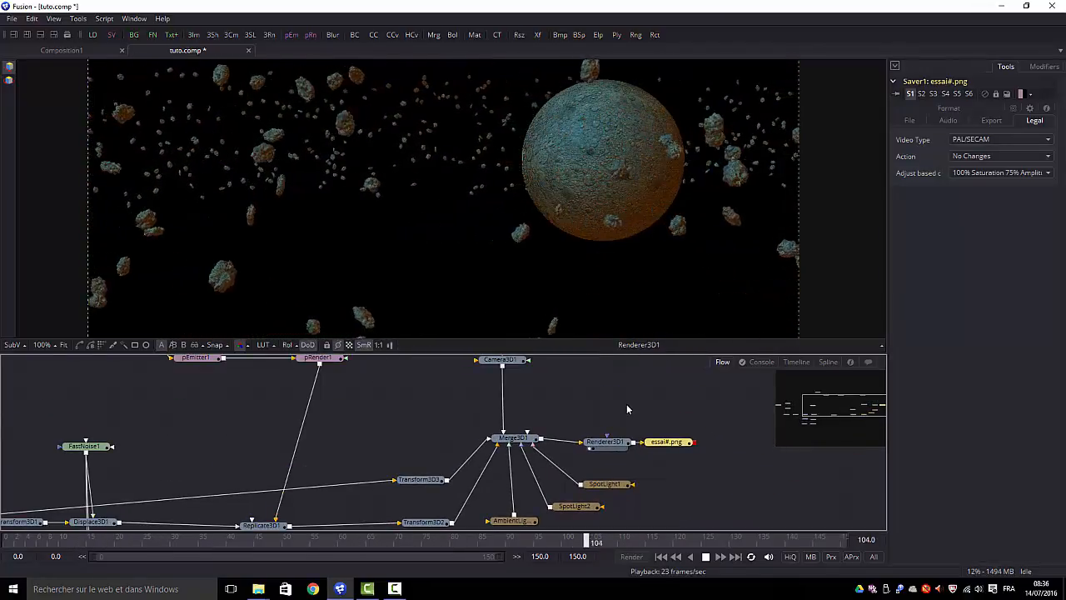
mouse_move(669, 446)
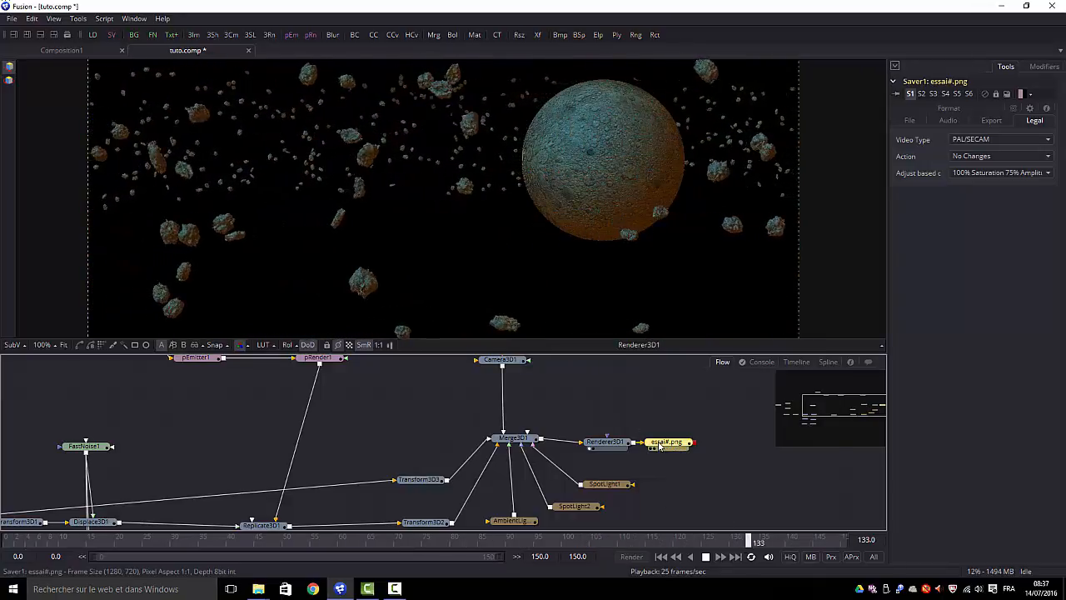
- Look up the Saver tool in the I/O tool category
left_click(78, 19)
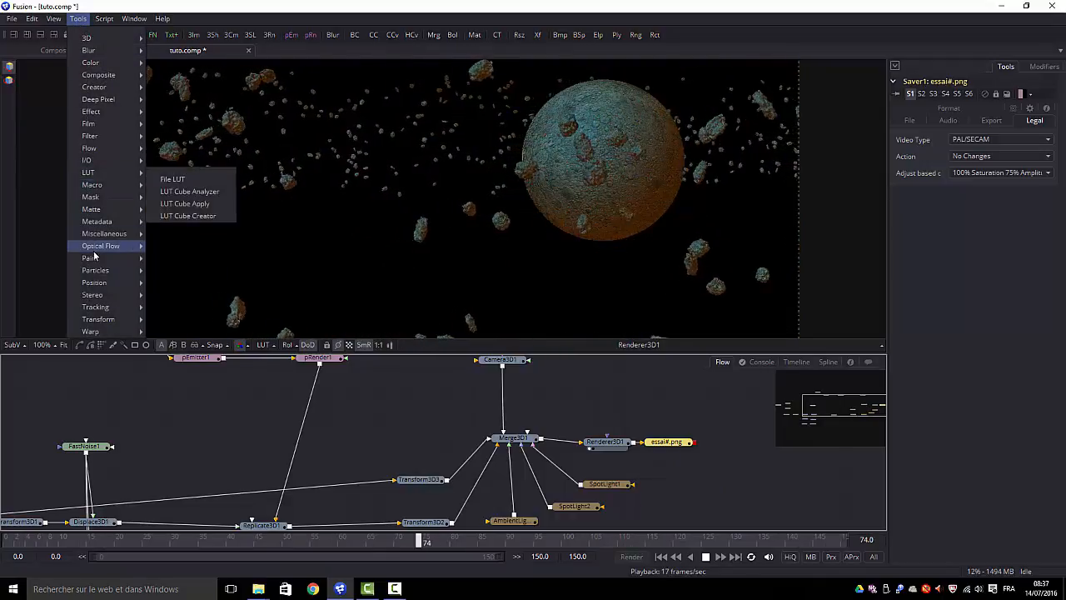
mouse_move(94, 261)
mouse_move(84, 163)
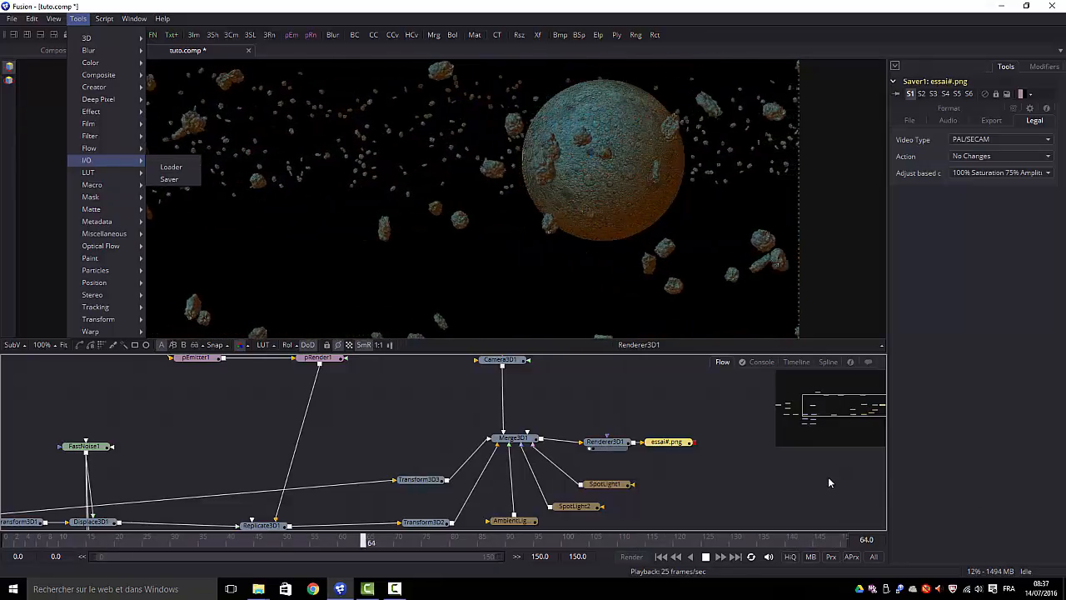
- Review the Renderer3D1 node's image settings and process mode options, and stop the animation playback
left_click(609, 443)
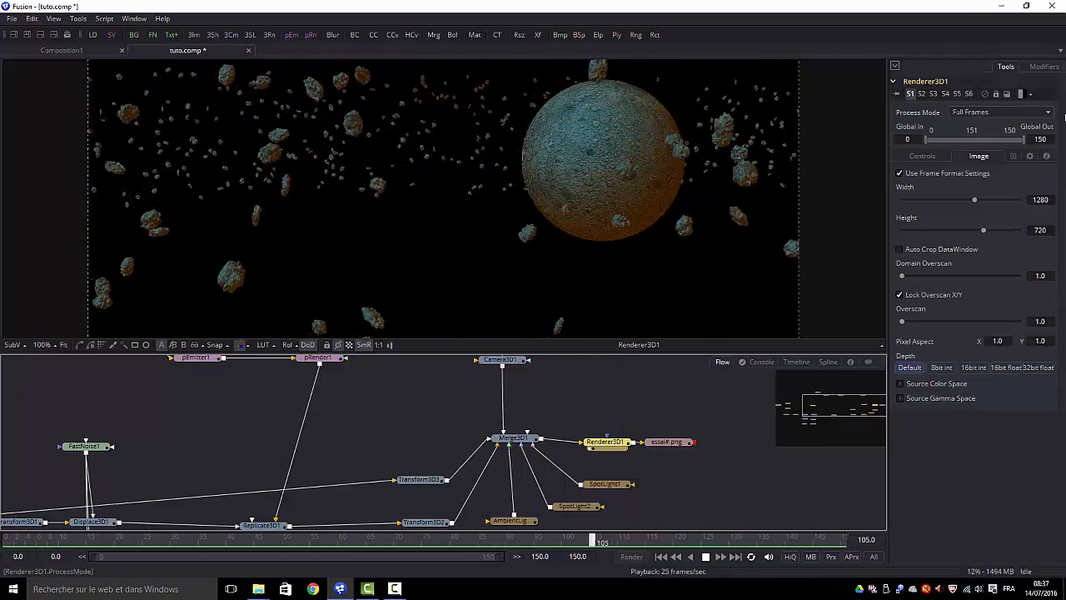
left_click(1048, 112)
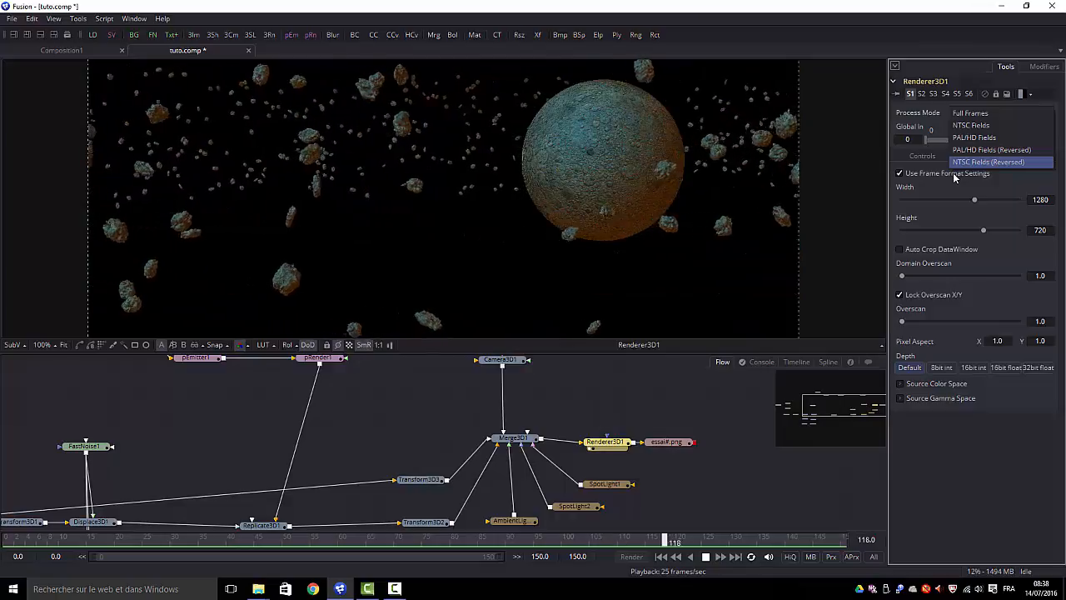
left_click(707, 557)
left_click(706, 556)
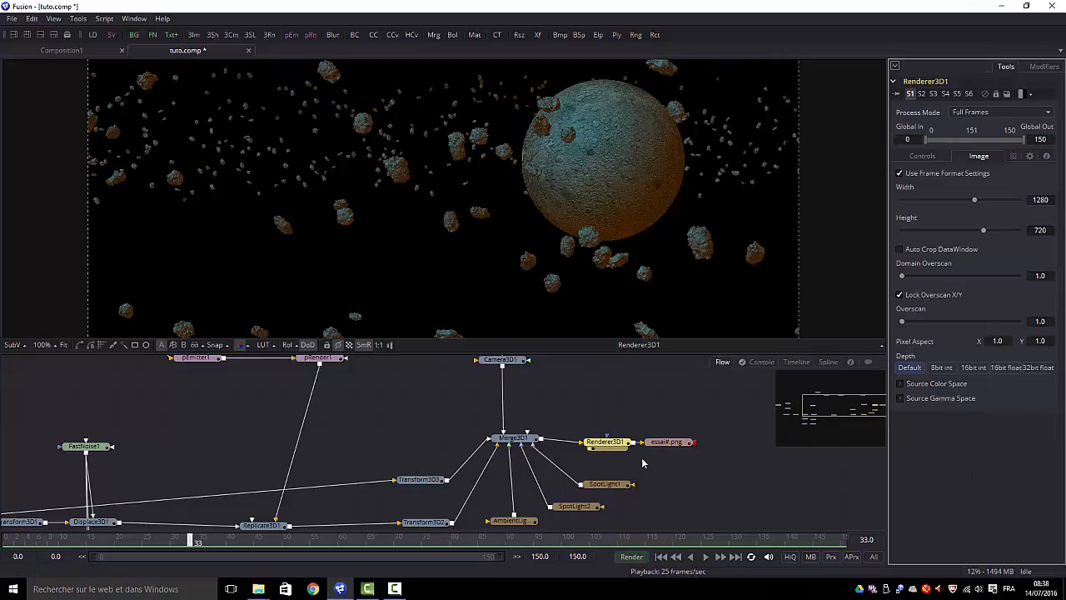
- Review the essai#.png saver's legal video type and action options, along with its export and audio settings
left_click(665, 446)
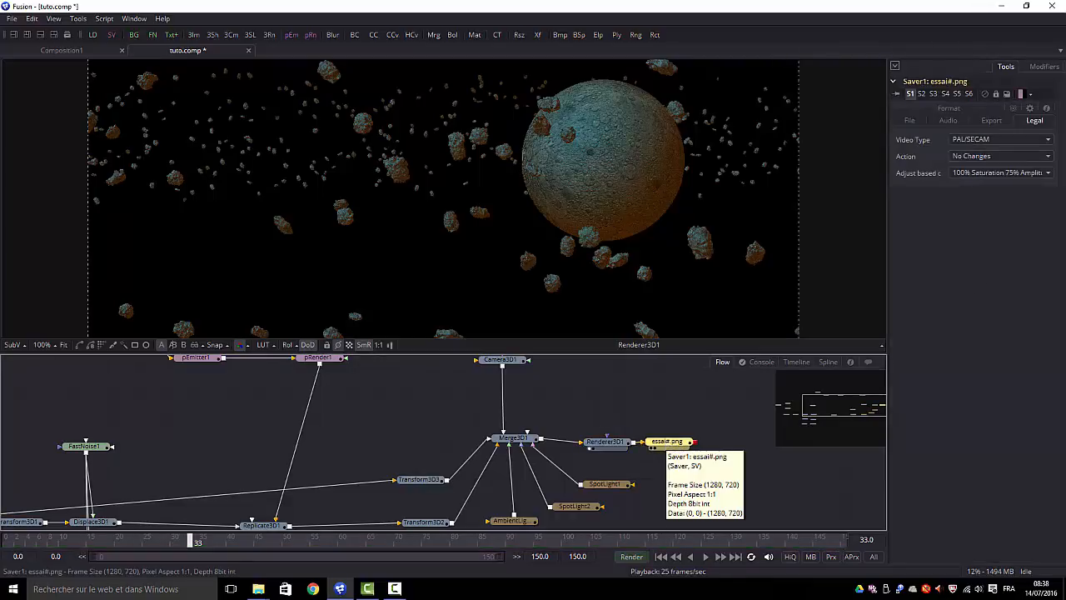
left_click(1047, 141)
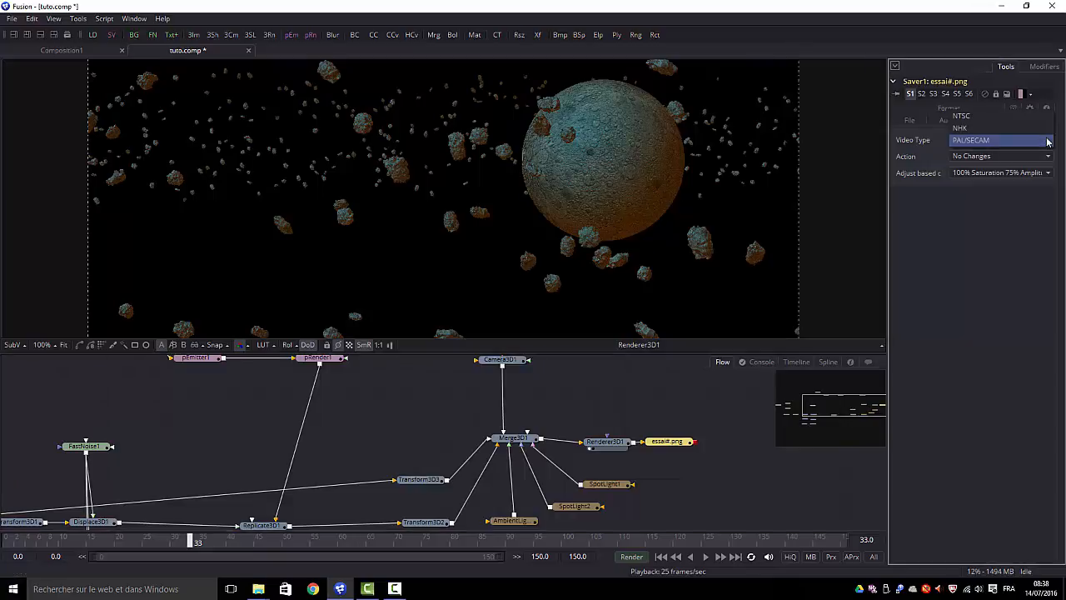
left_click(1048, 141)
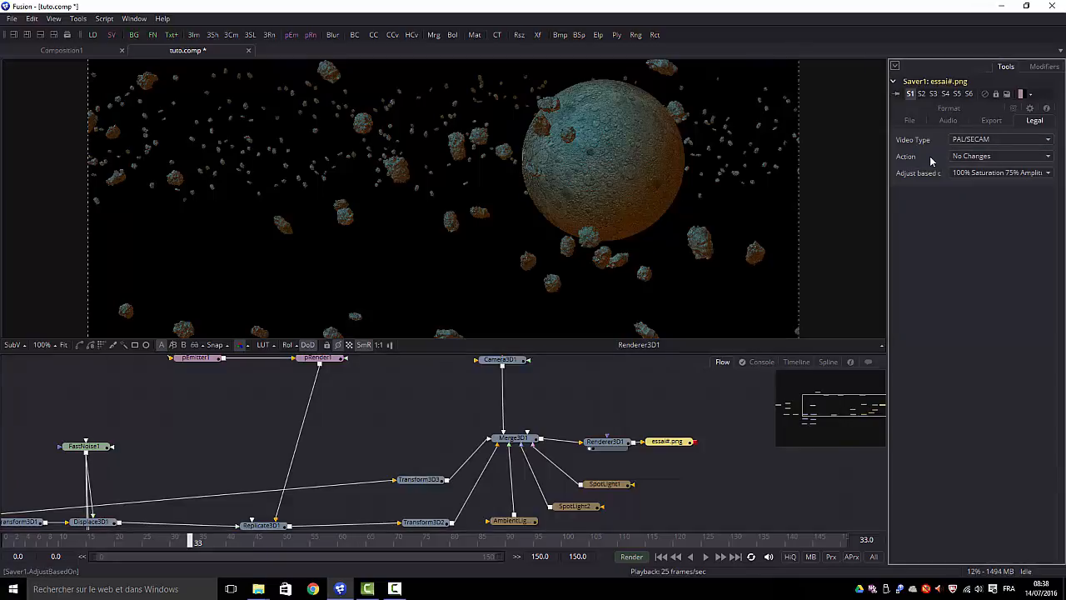
left_click(1047, 158)
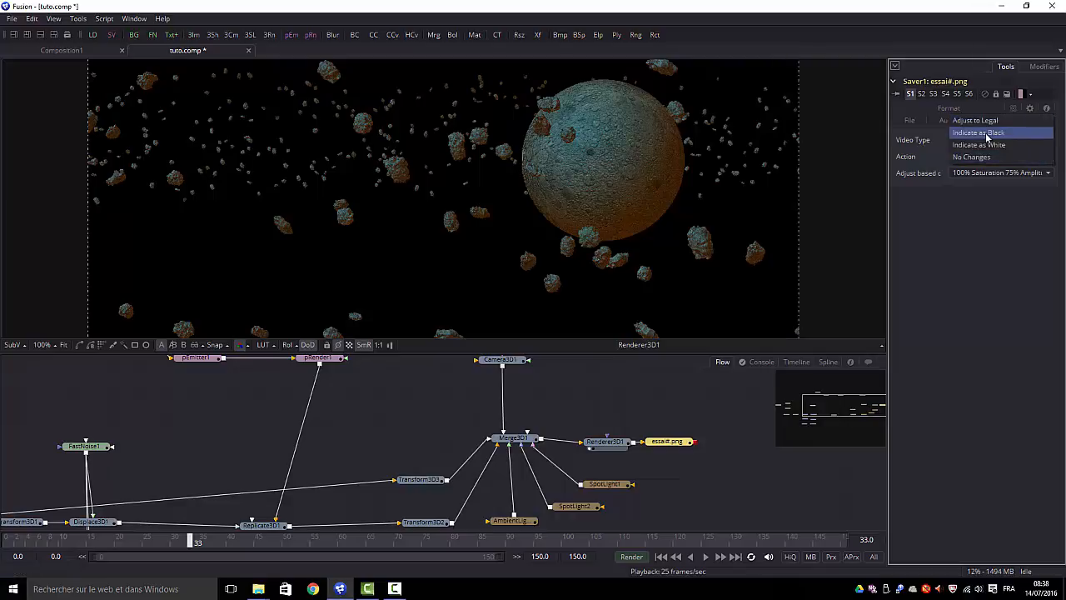
left_click(1003, 276)
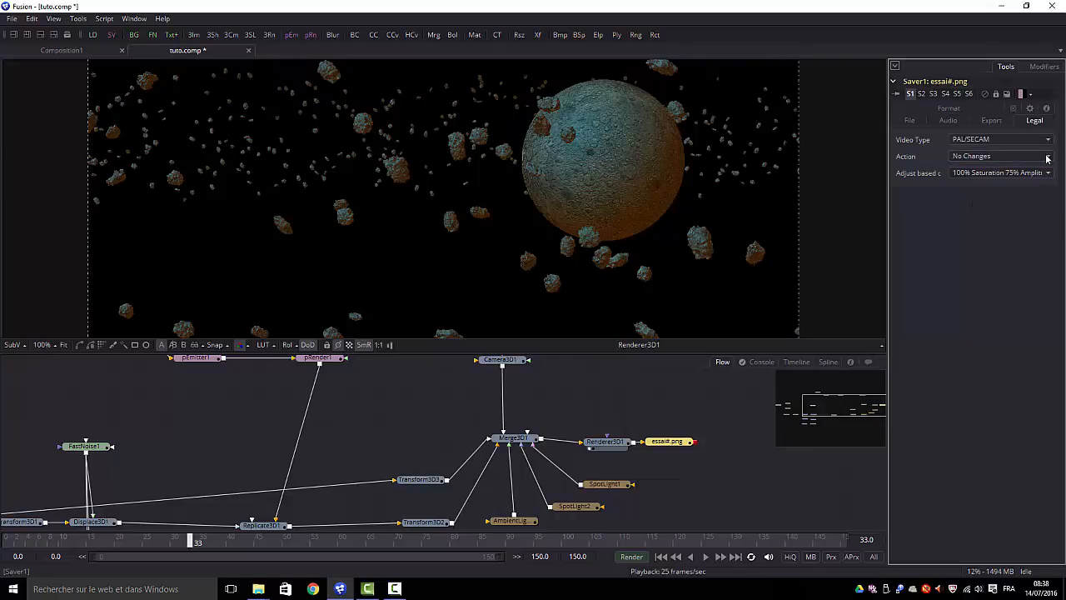
left_click(992, 121)
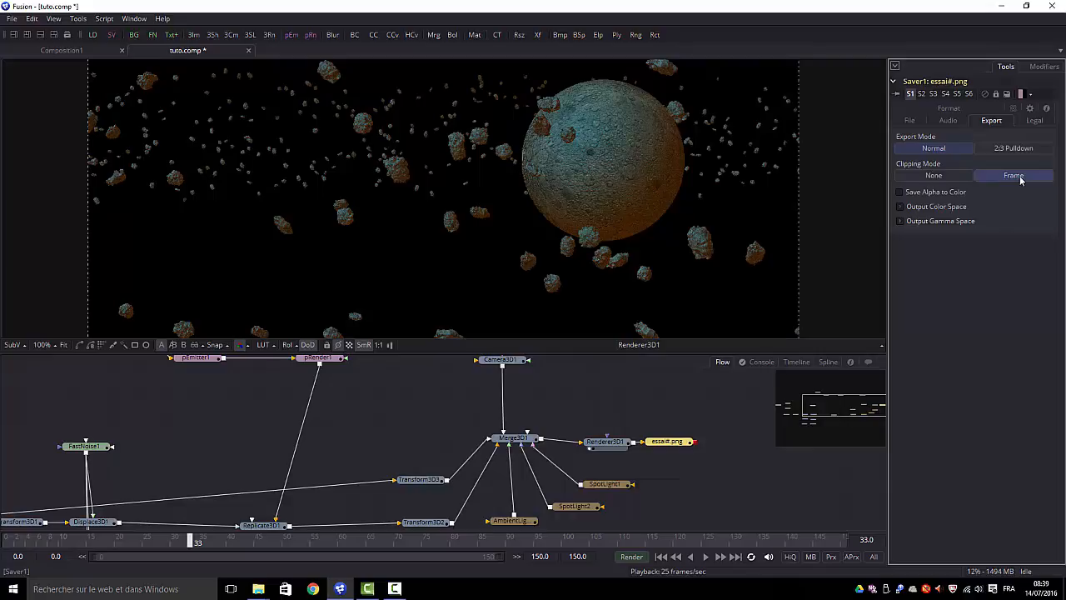
left_click(950, 121)
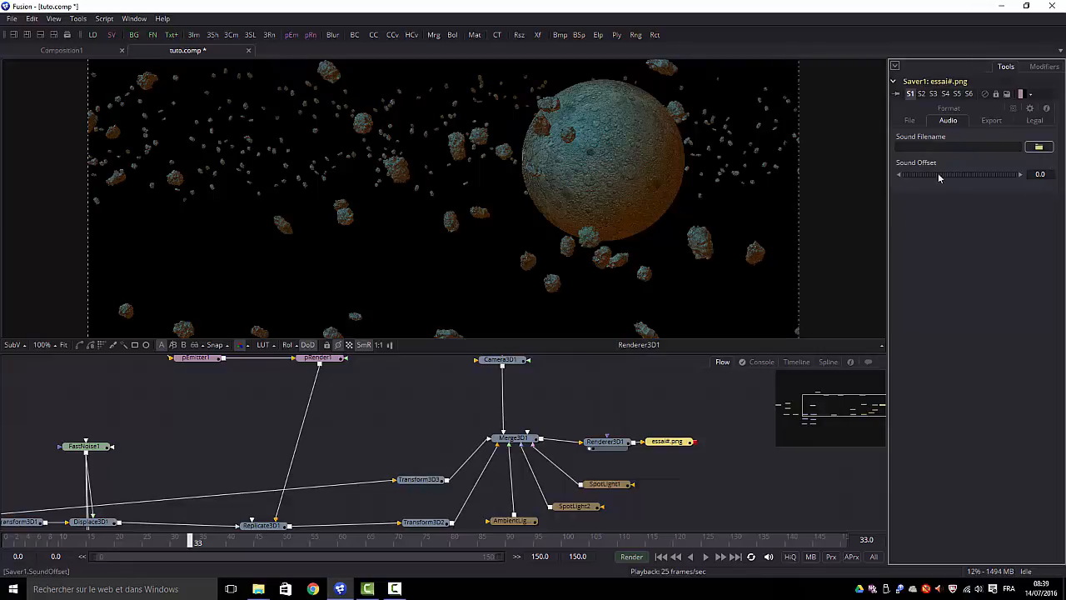
- Review the saver's file settings, examining the available output formats and process modes without changing them
left_click(910, 122)
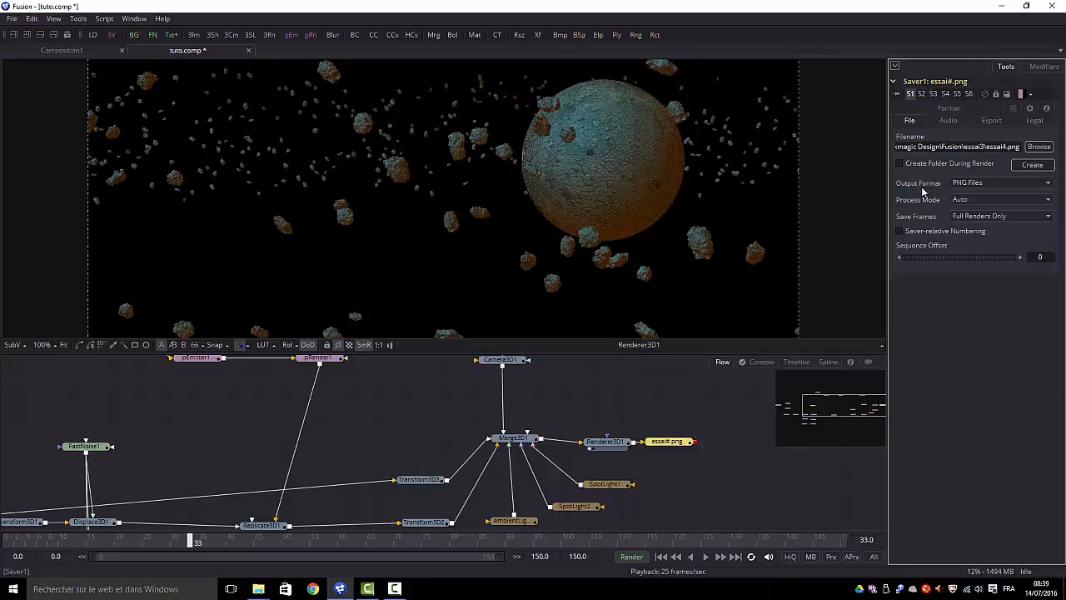
left_click(1047, 184)
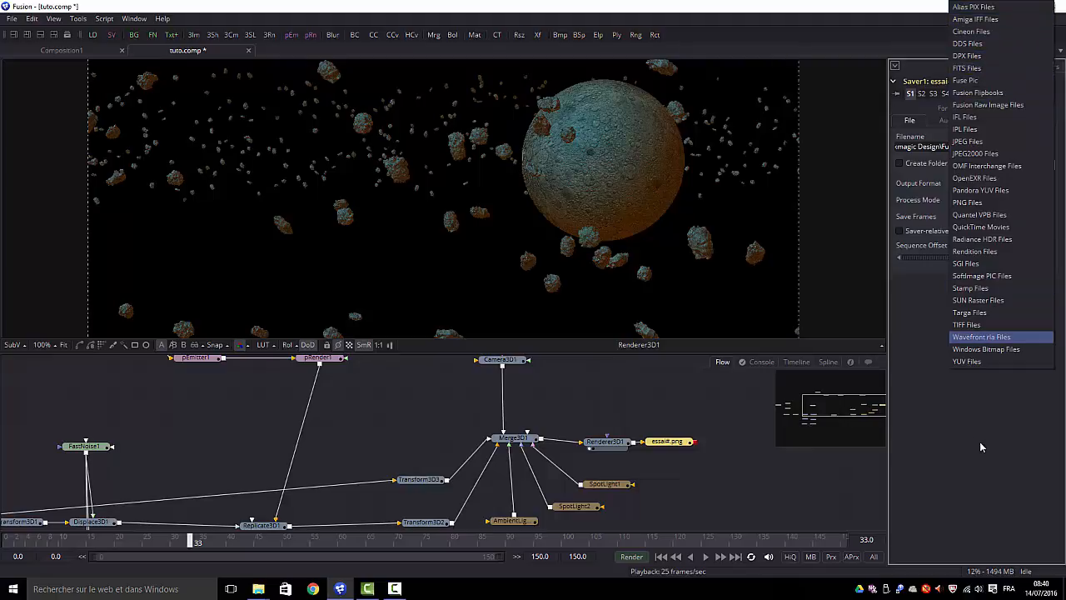
left_click(1006, 422)
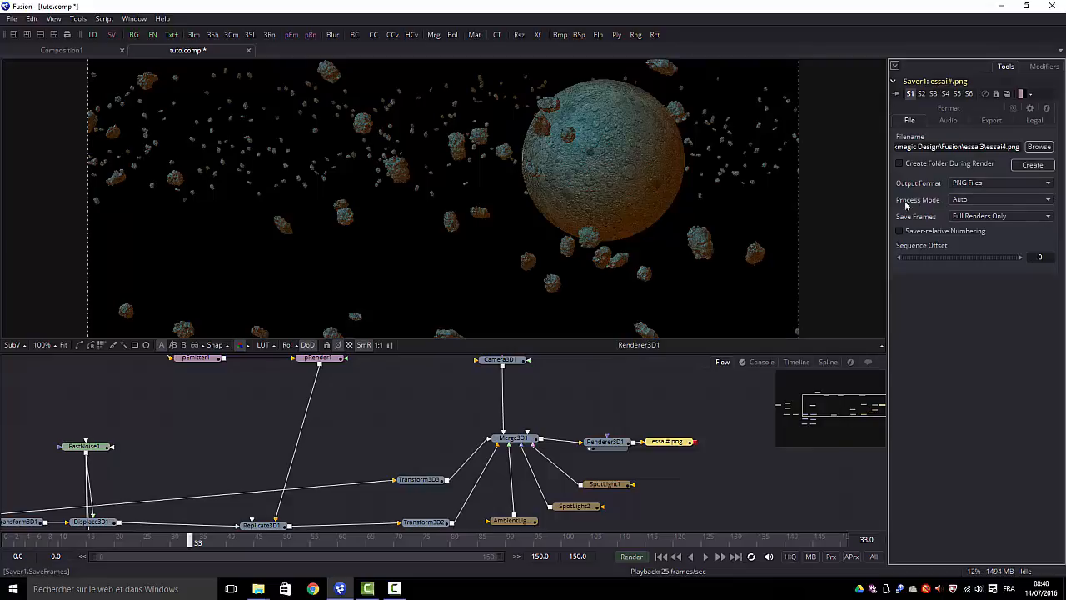
left_click(1048, 204)
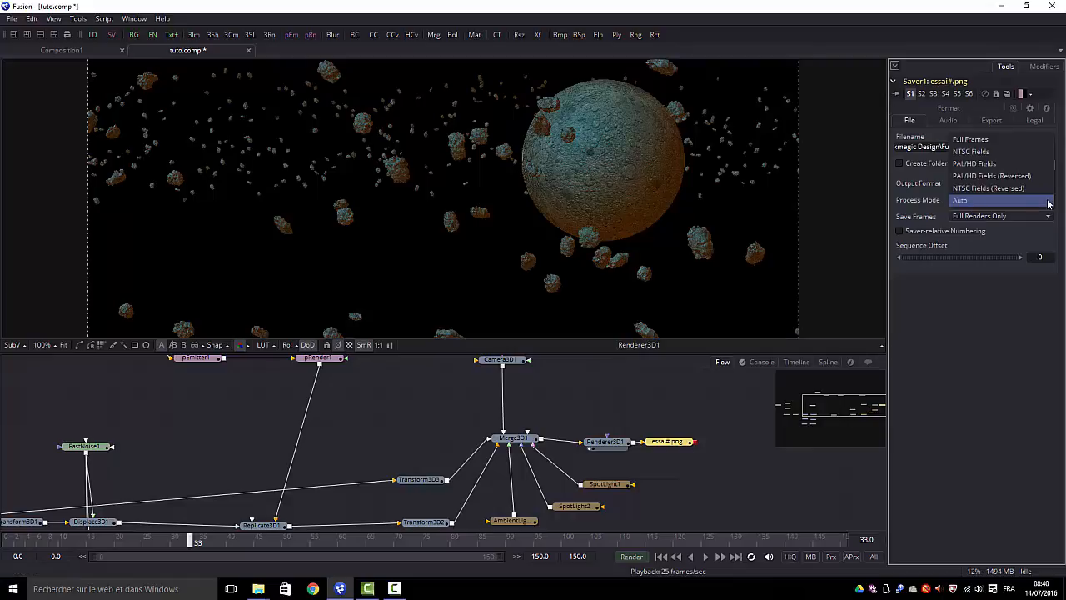
left_click(991, 303)
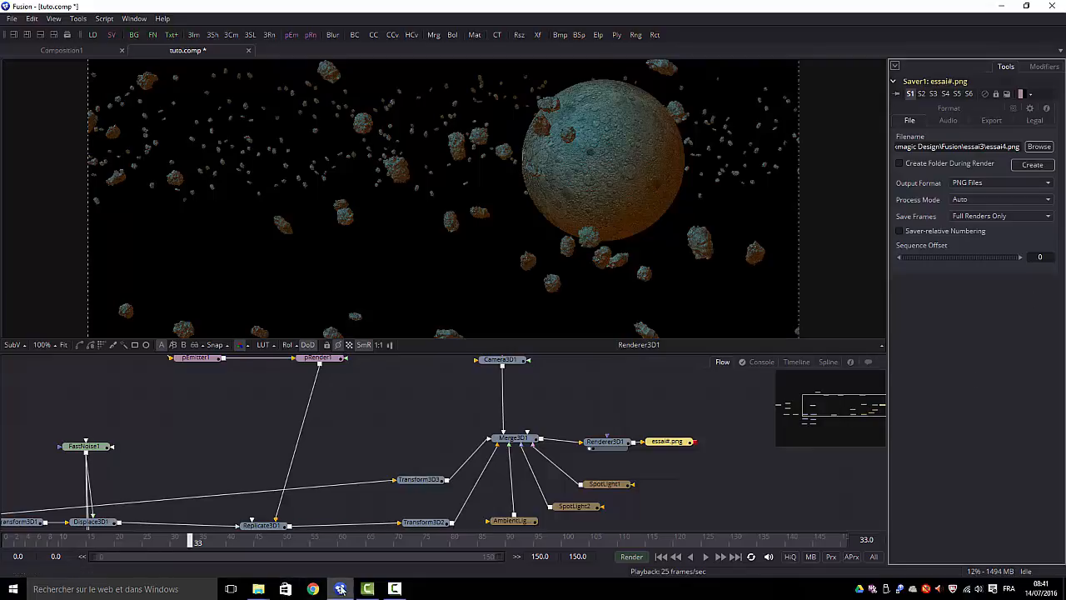
- Play space1.mov from the essai3 folder in VLC media player, accepting its update offer, and close the player
mouse_move(262, 590)
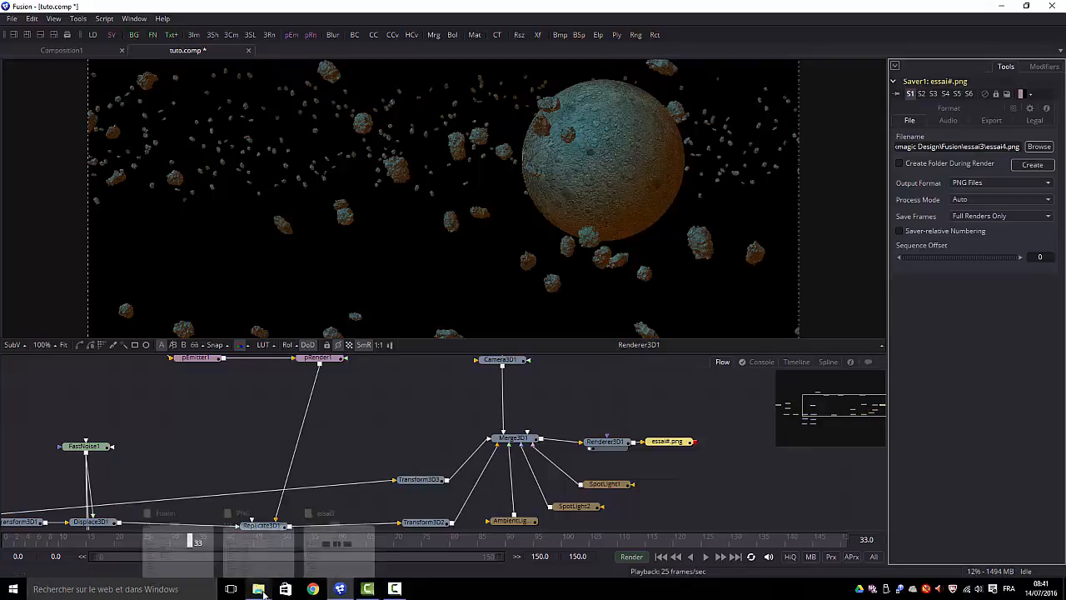
left_click(339, 540)
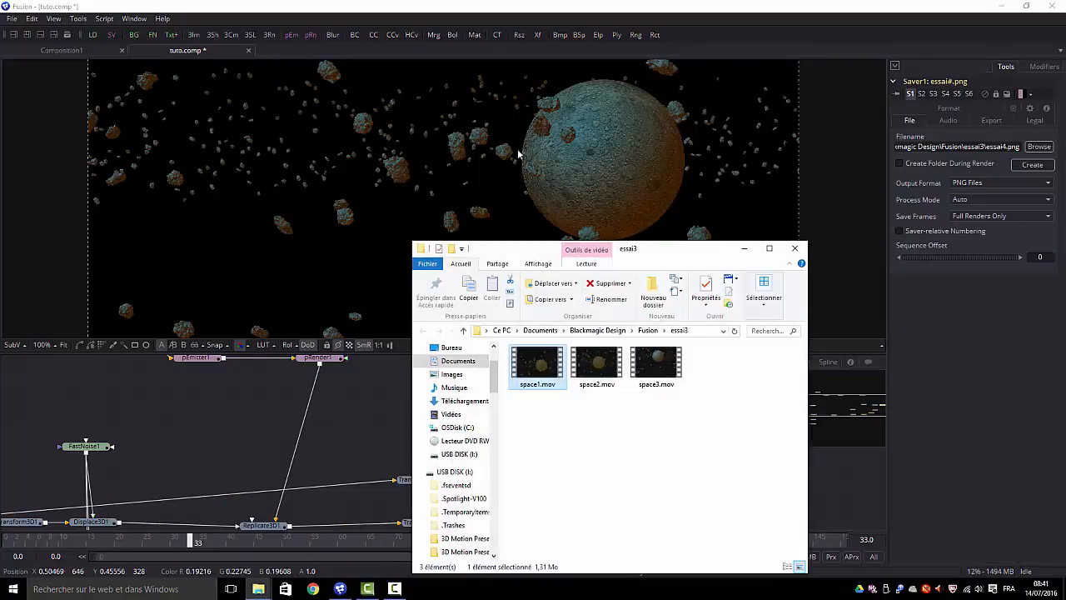
right_click(530, 364)
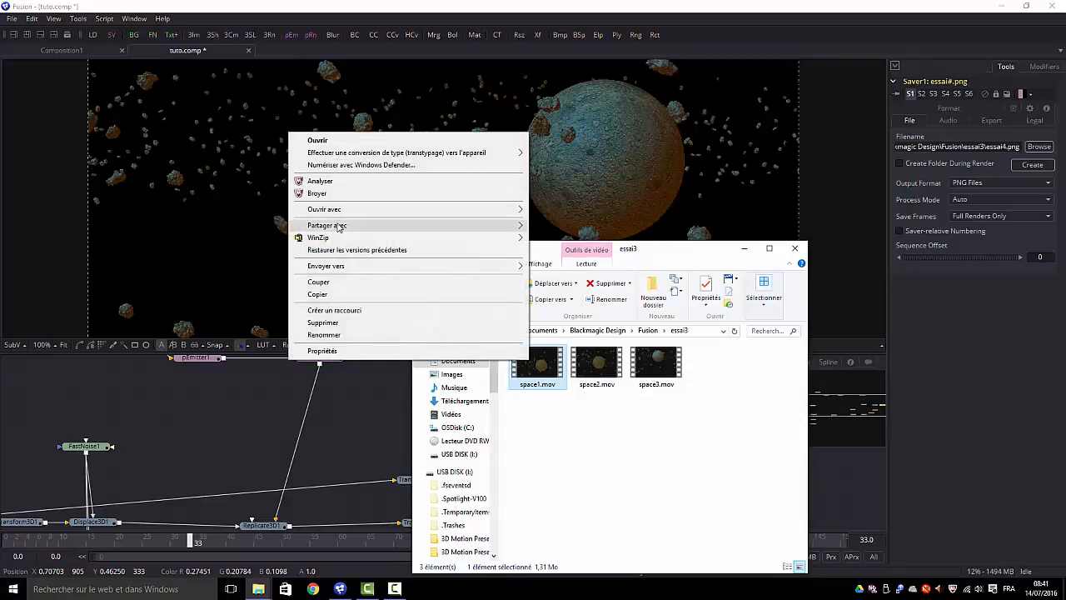
mouse_move(338, 232)
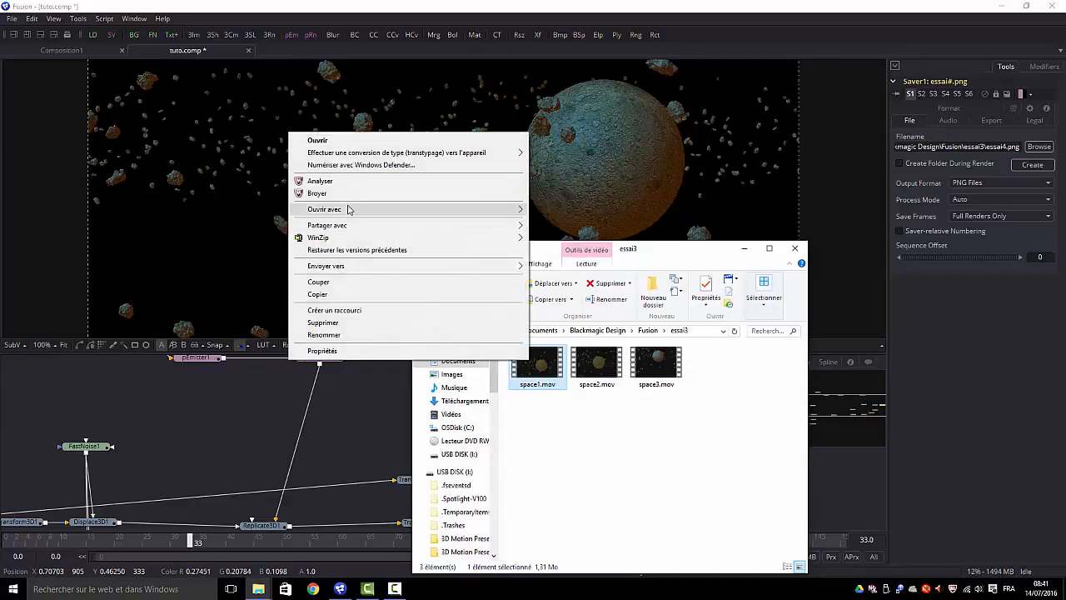
mouse_move(348, 213)
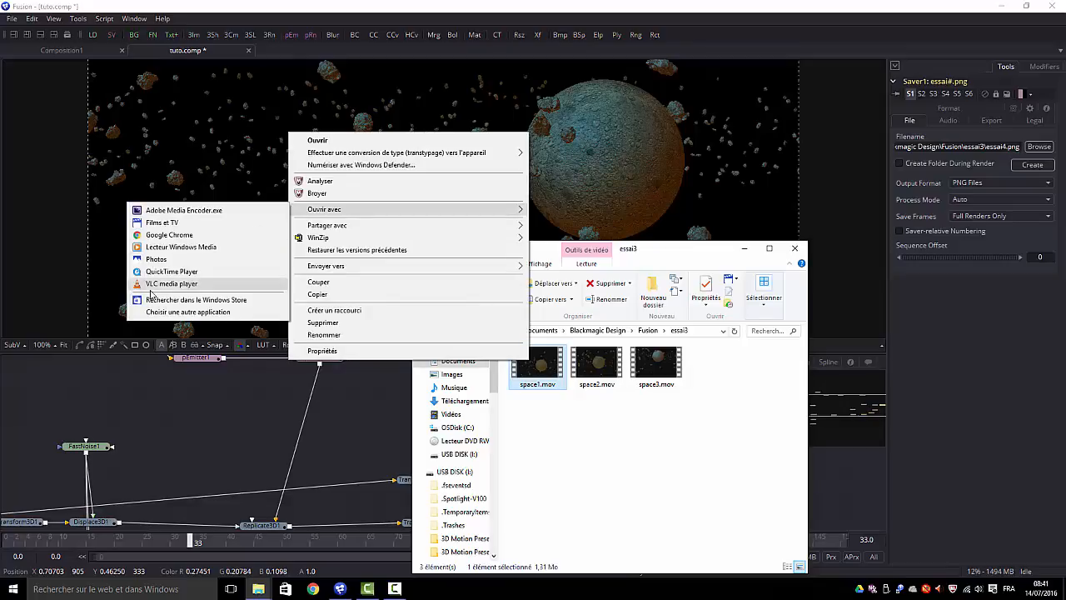
left_click(177, 288)
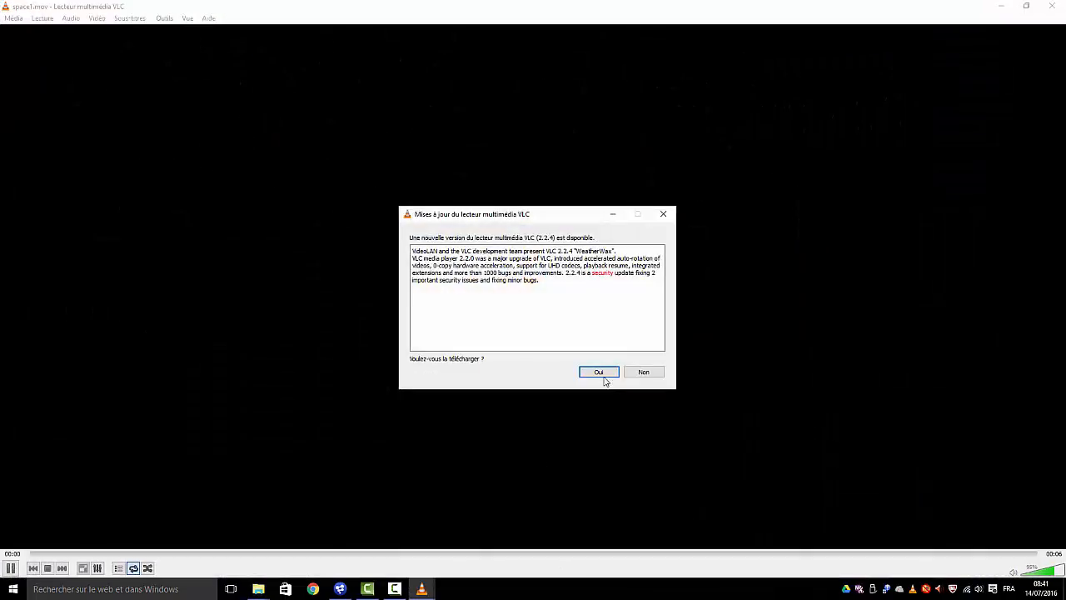
left_click(598, 371)
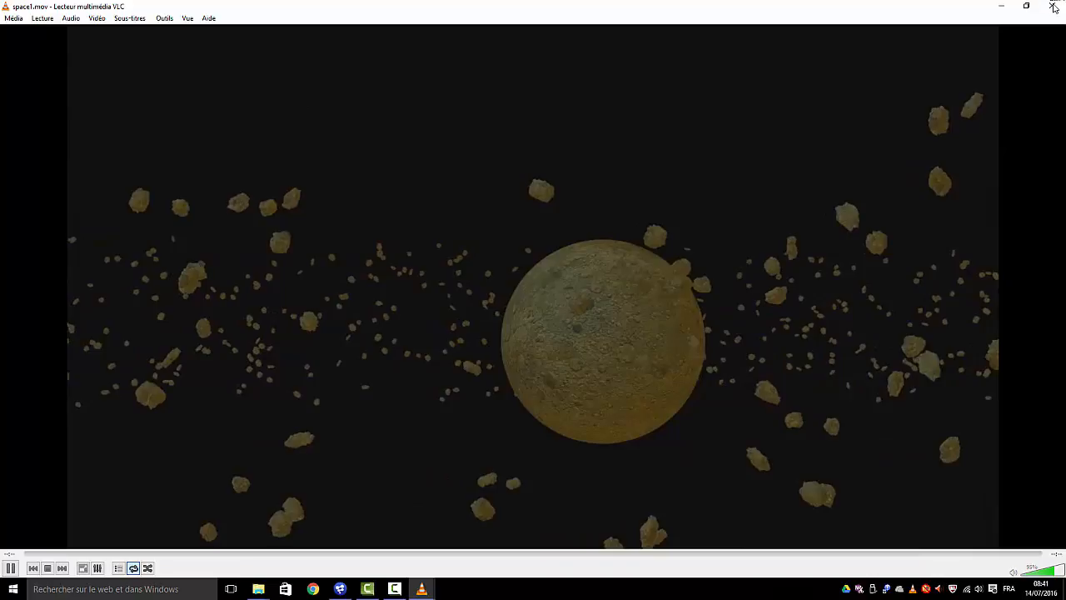
left_click(1052, 6)
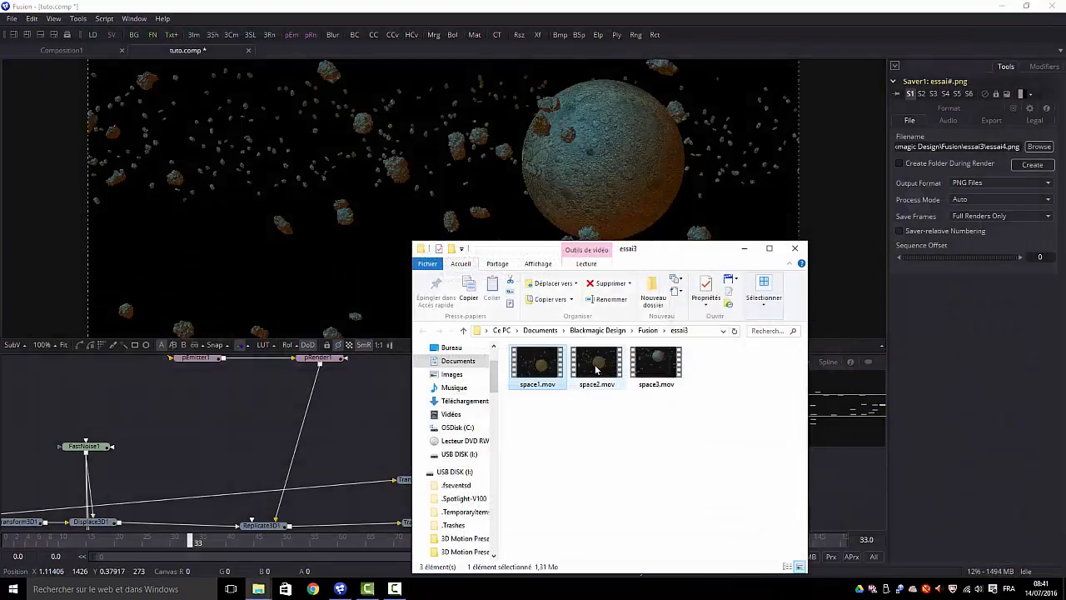
- Play space3.mov from the essai3 folder in the default video player and close the player
left_click(660, 363)
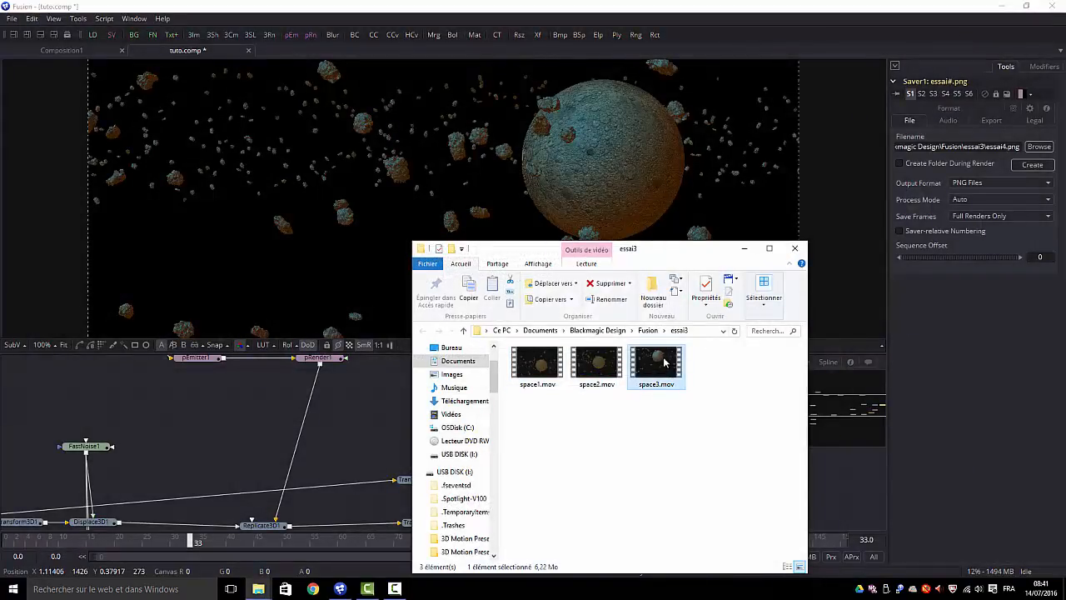
double_click(662, 361)
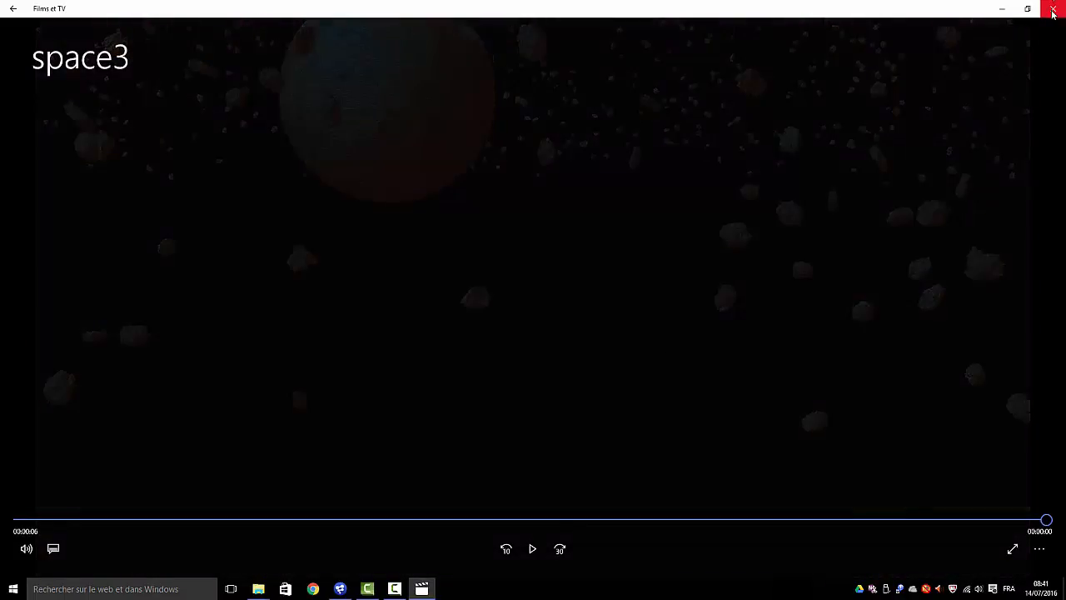
left_click(1051, 12)
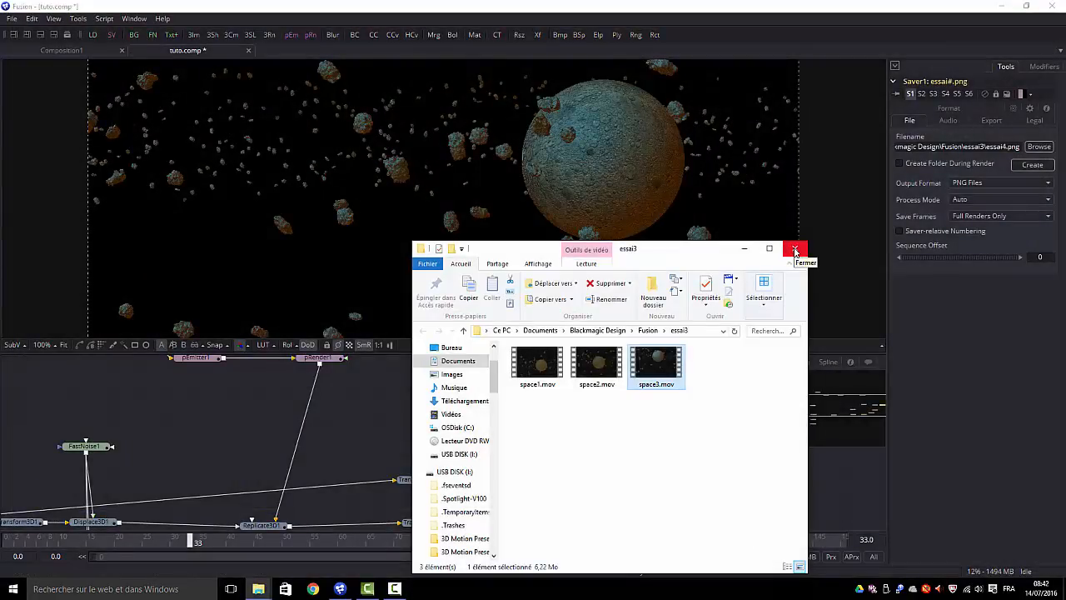
- Close the essai3 folder, view the rendered image sequence in the PNG folder, and minimize that folder window
left_click(795, 250)
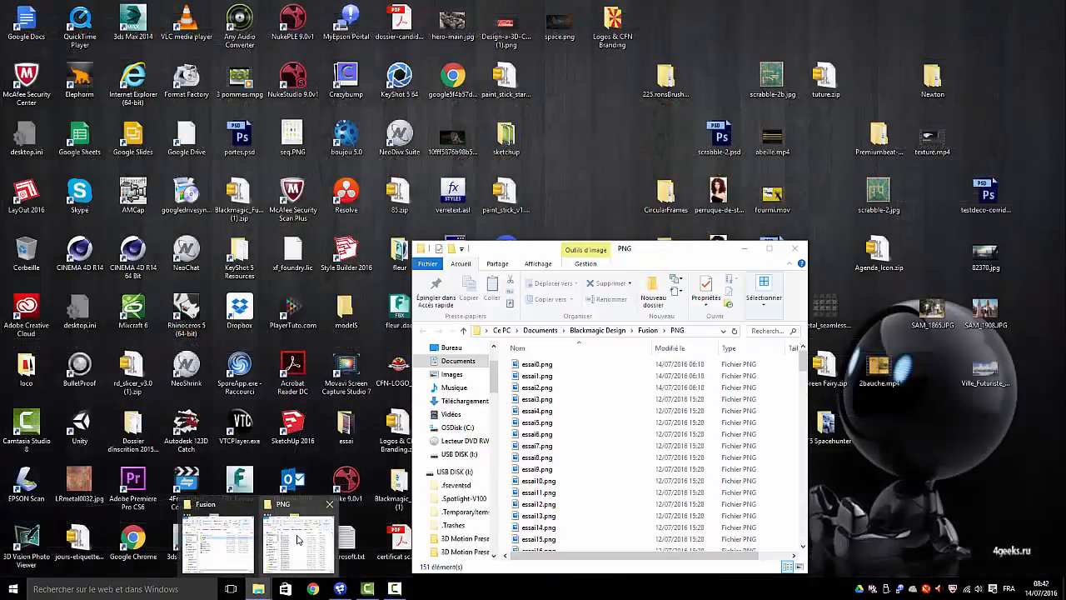
left_click(301, 537)
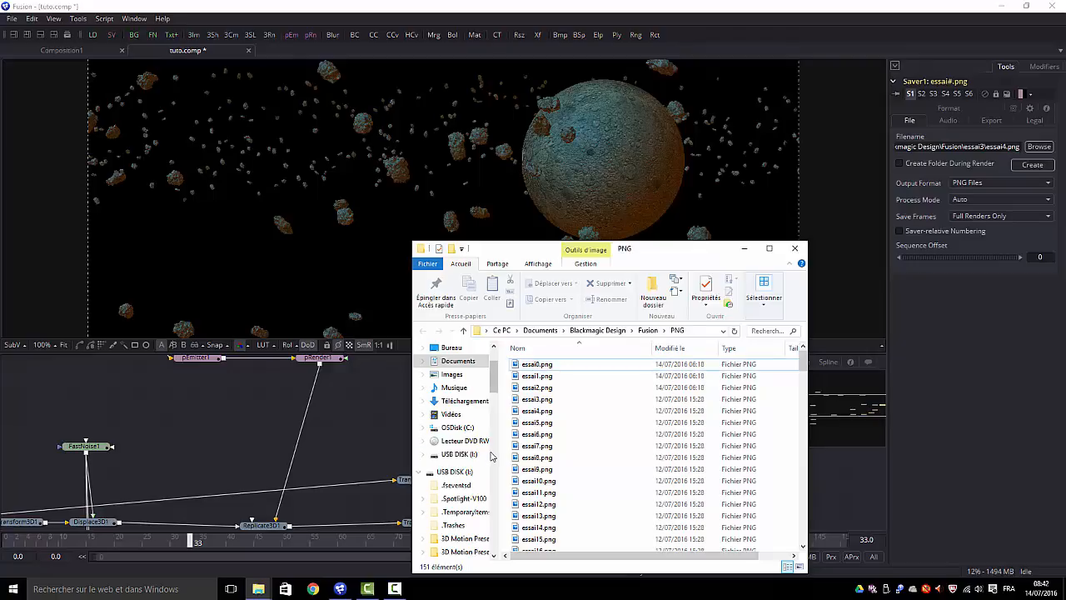
left_click(745, 252)
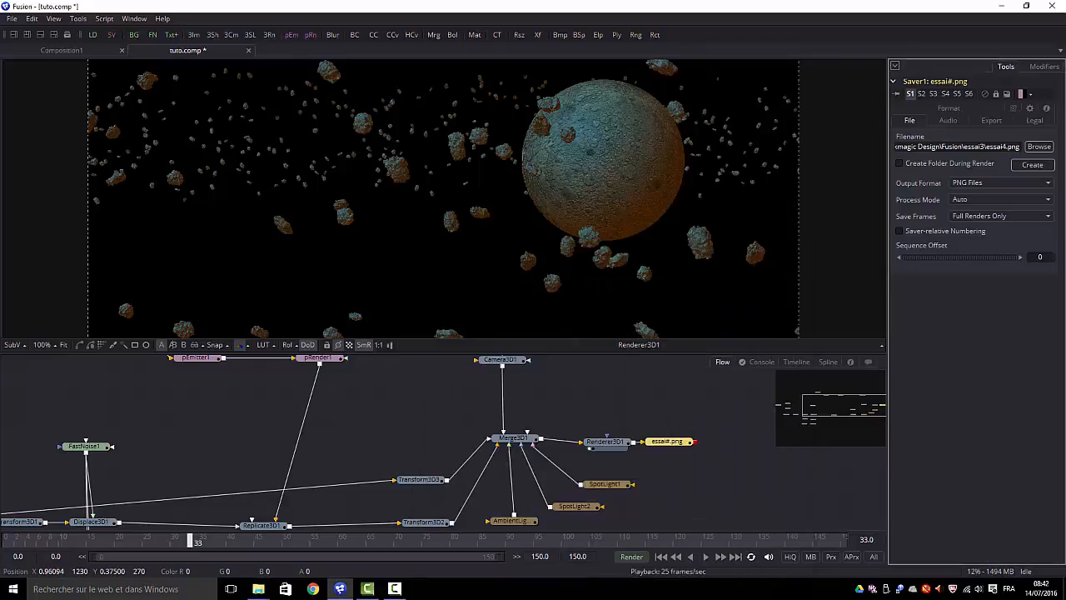
- Exit Fusion and save the changes to tuto.comp
left_click(13, 20)
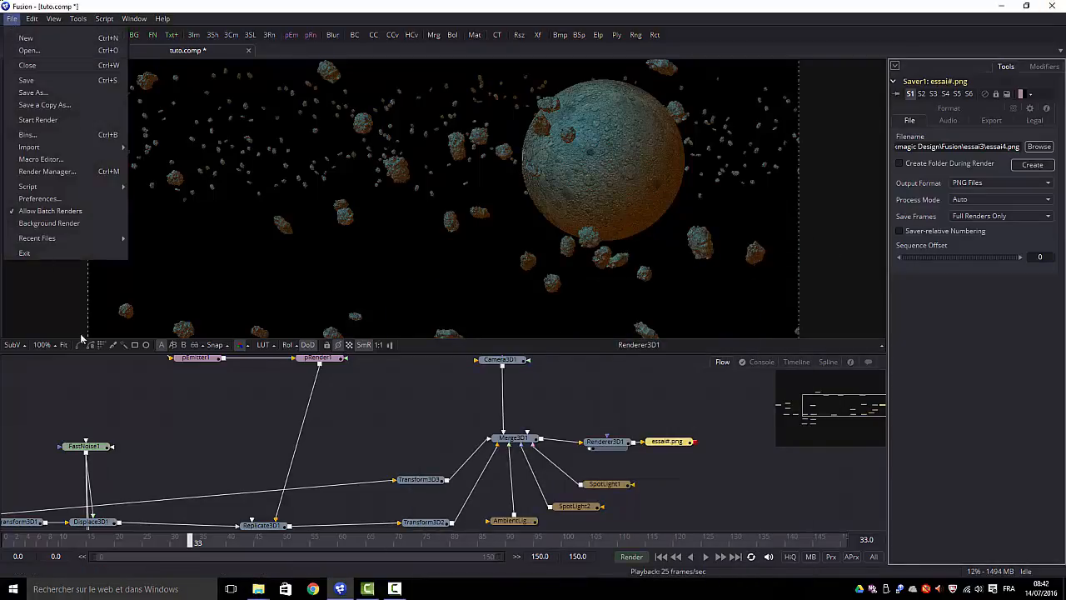
left_click(30, 258)
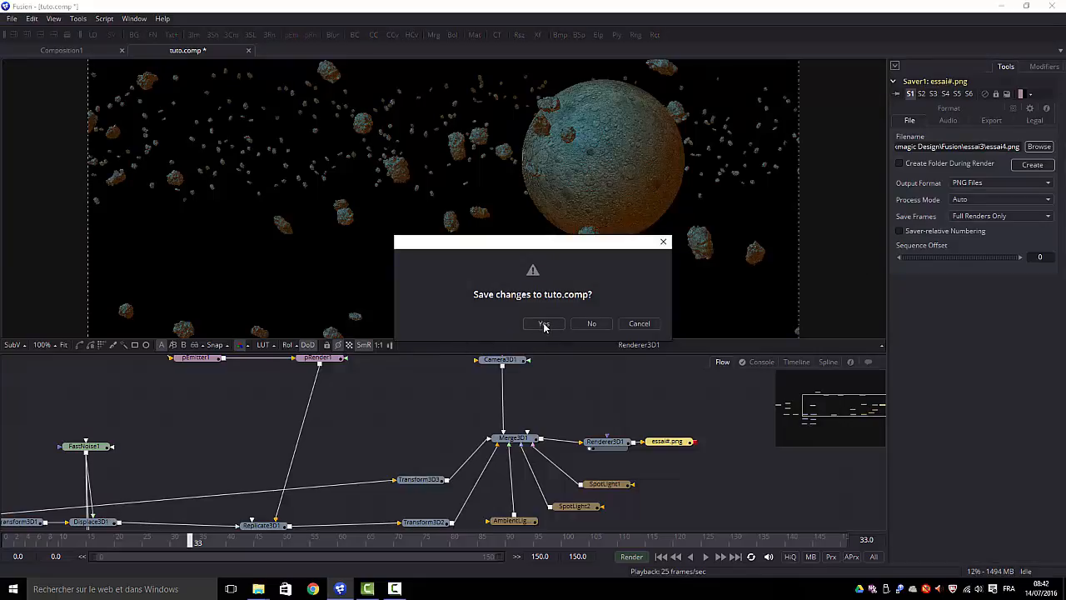
left_click(543, 325)
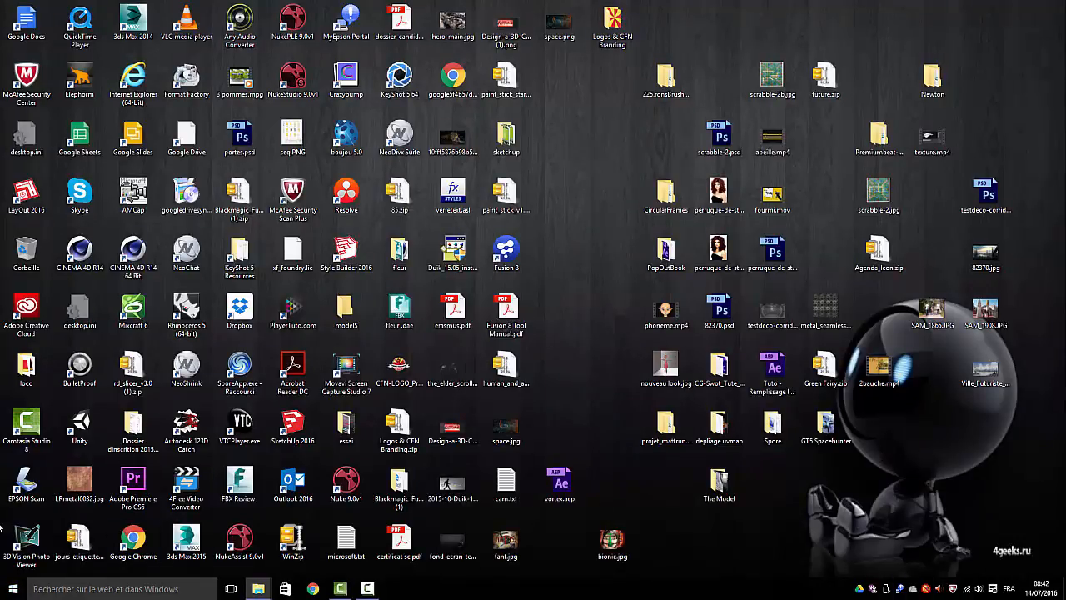
- Switch to Adobe Premiere Pro and create a project named rendu png with a sequence using the HDV 720p25 preset
left_click(13, 589)
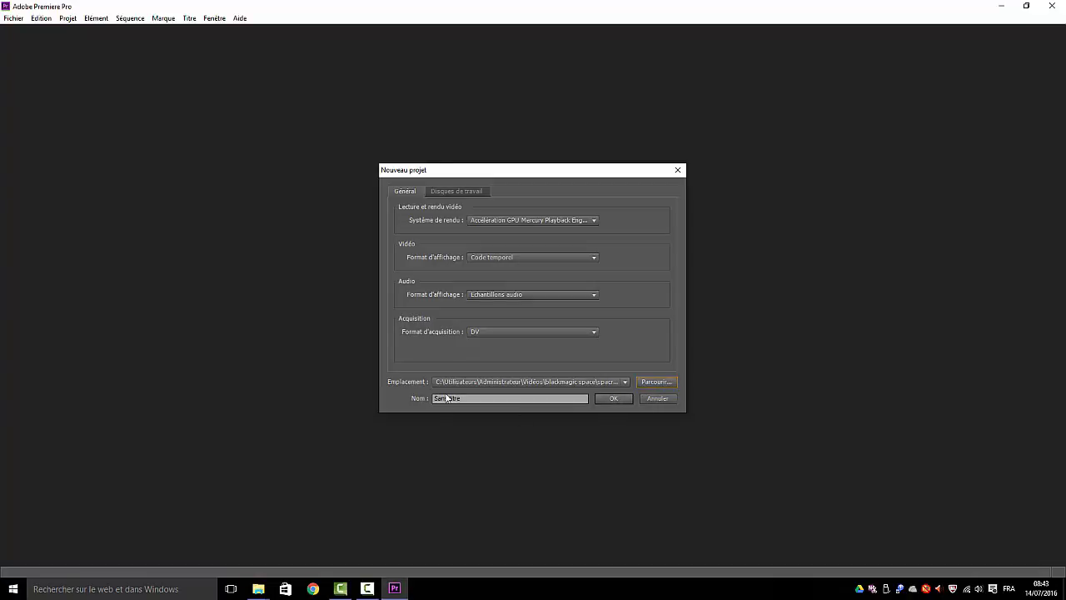
left_click_drag(465, 398, 402, 397)
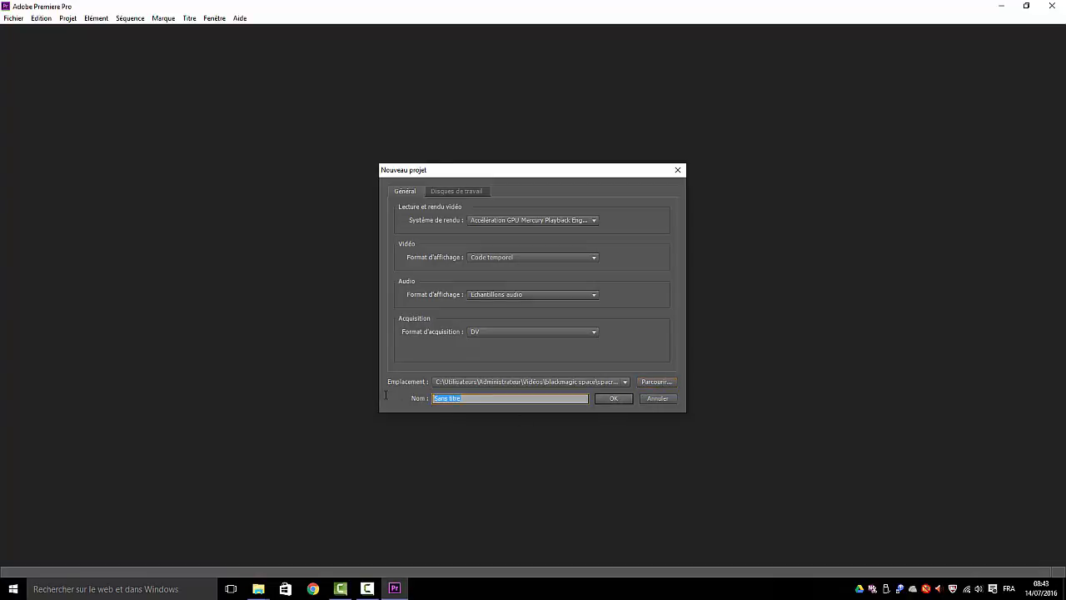
type("rendu png")
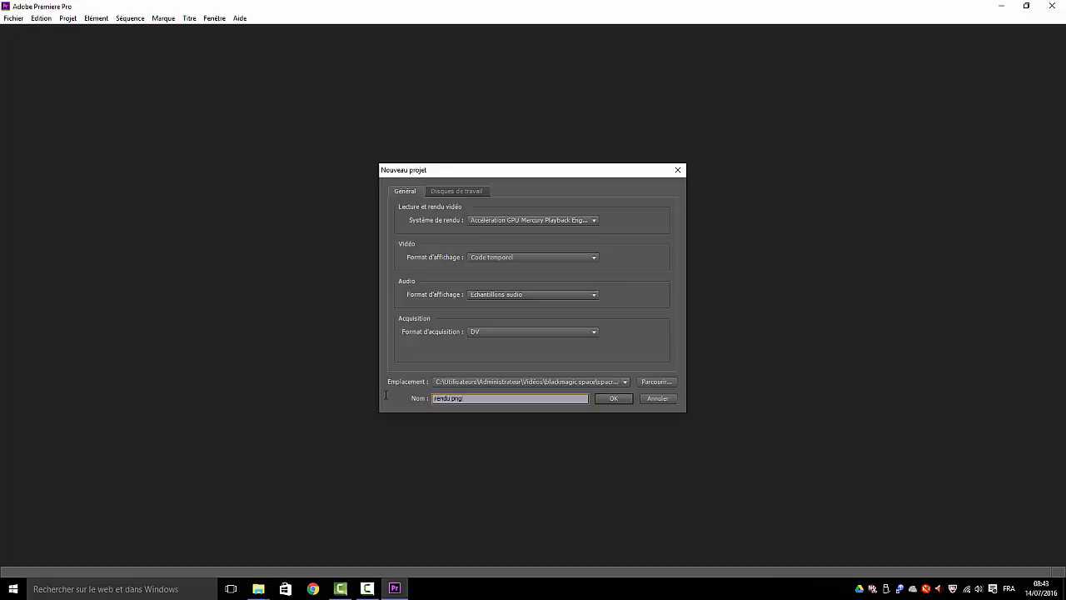
key("Return")
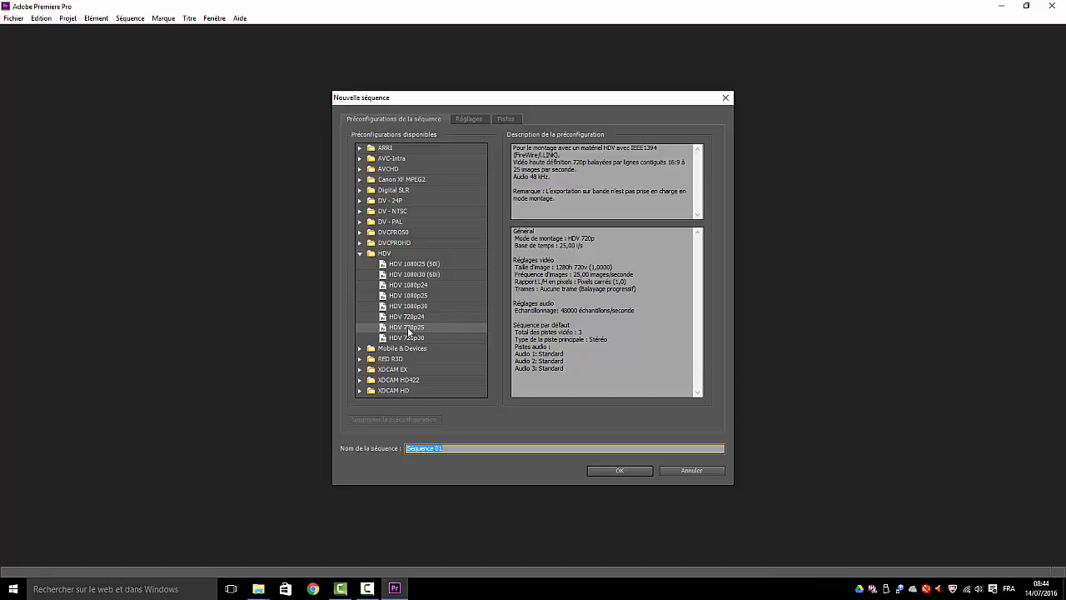
left_click(613, 469)
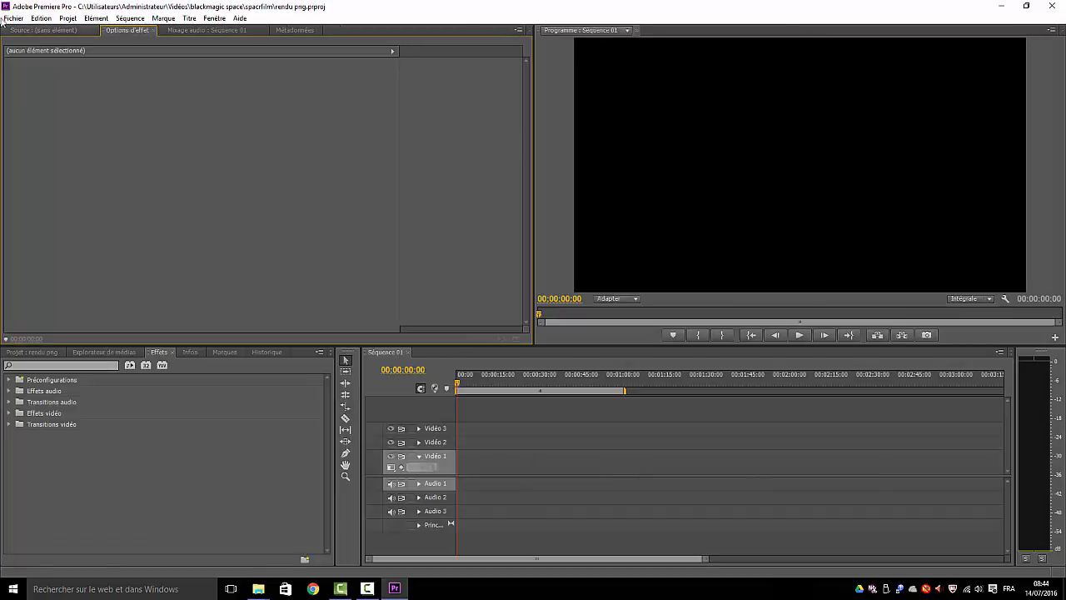
- Import the PNG folder's frames into the project as an image sequence starting from essai0.png
left_click(13, 19)
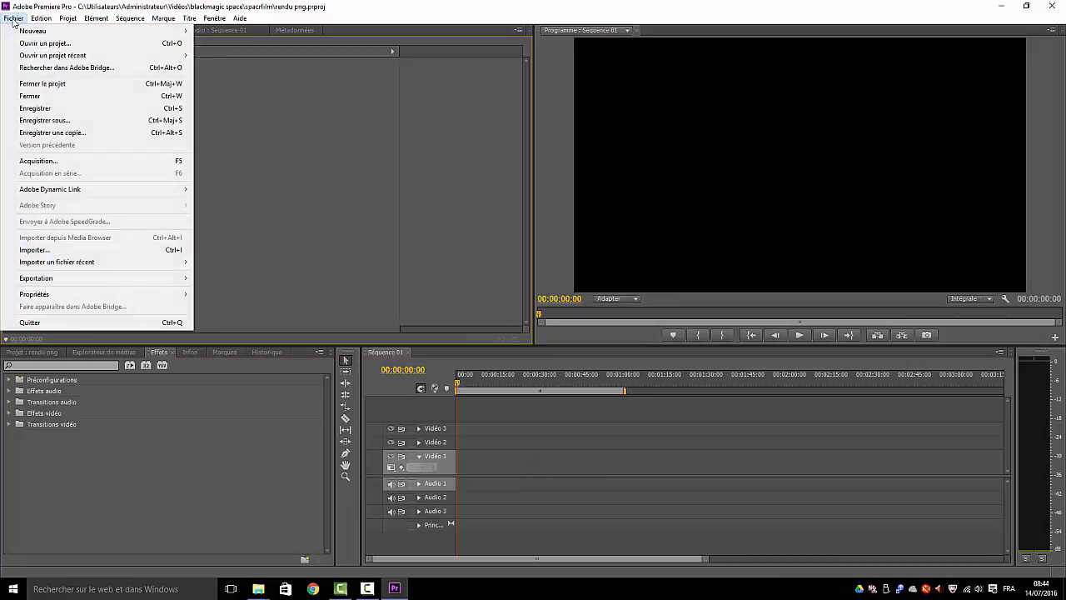
left_click(31, 252)
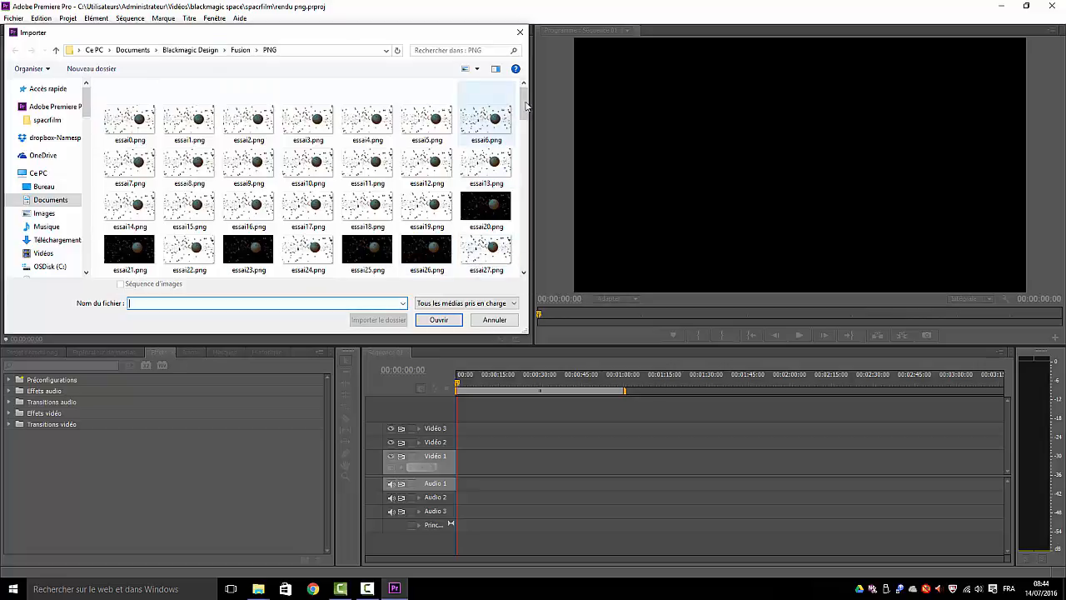
mouse_move(523, 103)
left_mouse_down()
mouse_move(520, 259)
mouse_move(523, 97)
left_mouse_up()
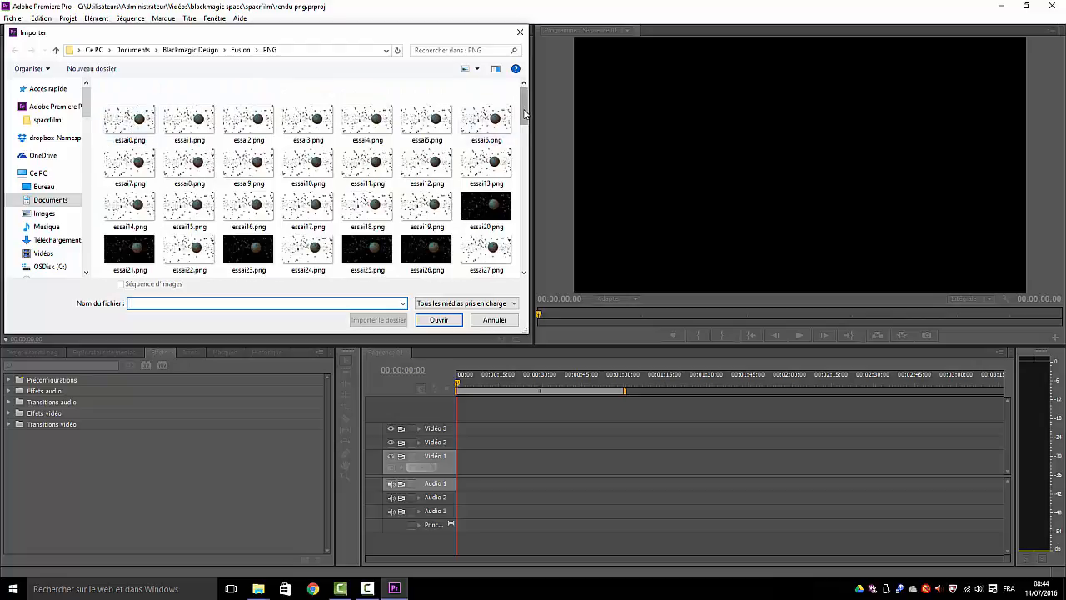
mouse_move(524, 114)
left_mouse_down()
mouse_move(520, 268)
mouse_move(520, 116)
left_mouse_up()
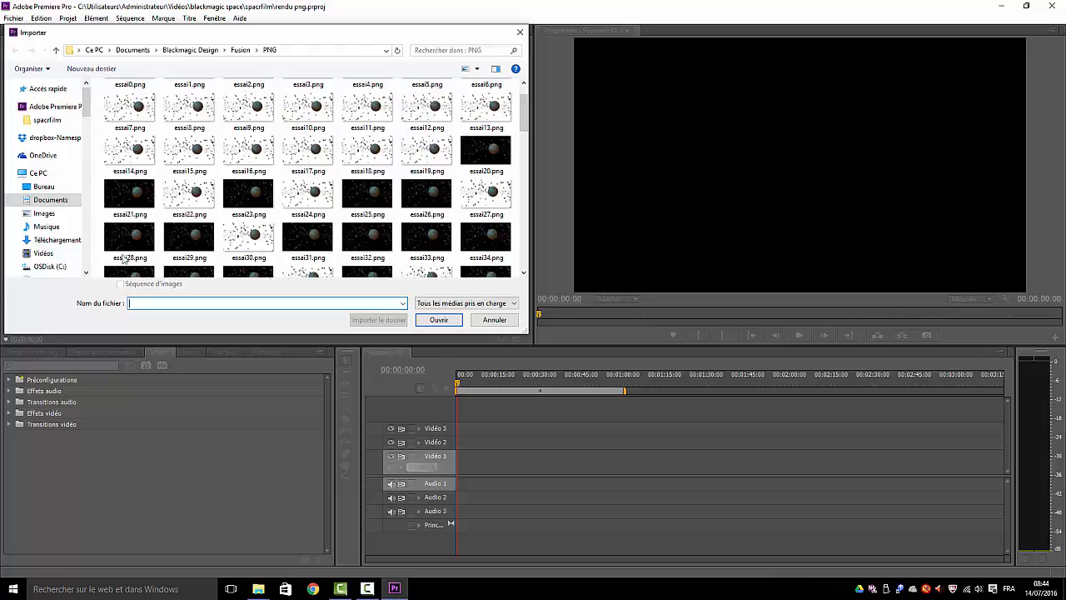
left_click(129, 106)
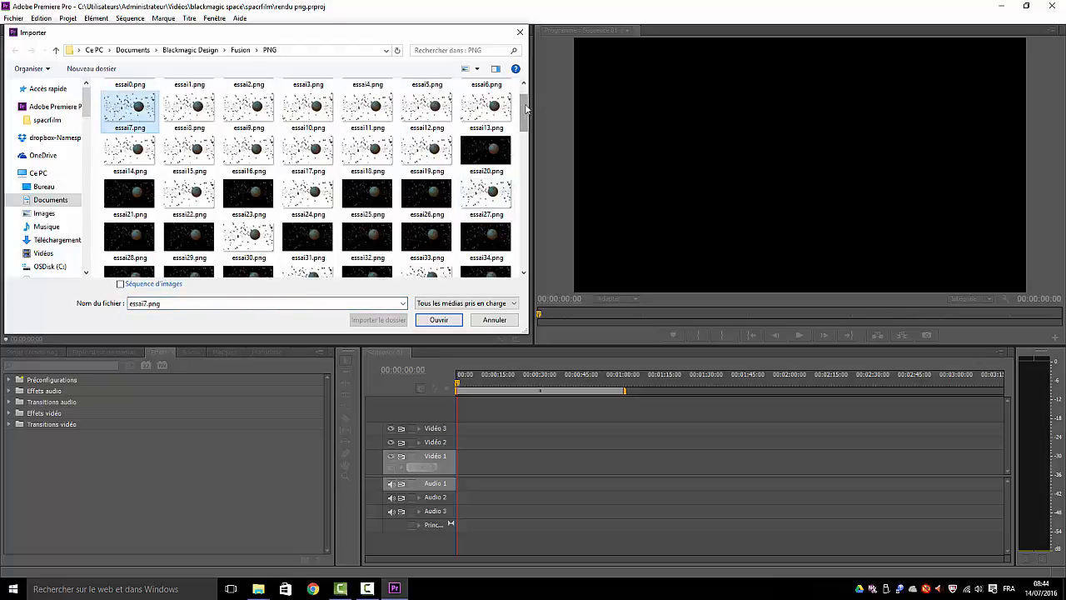
scroll(525, 107, "up", 1)
left_click(129, 117)
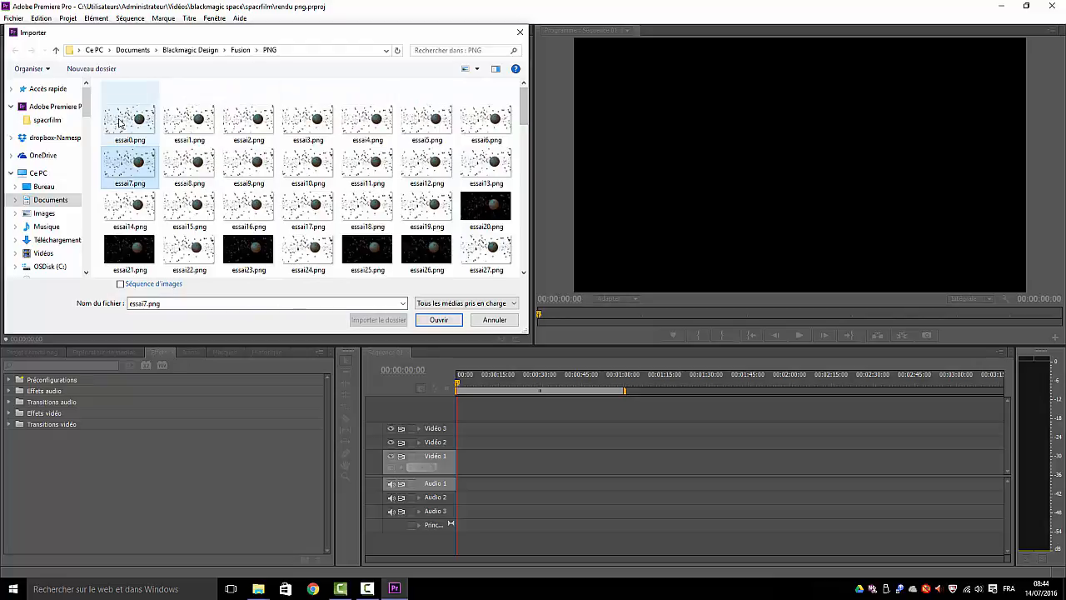
left_click(121, 285)
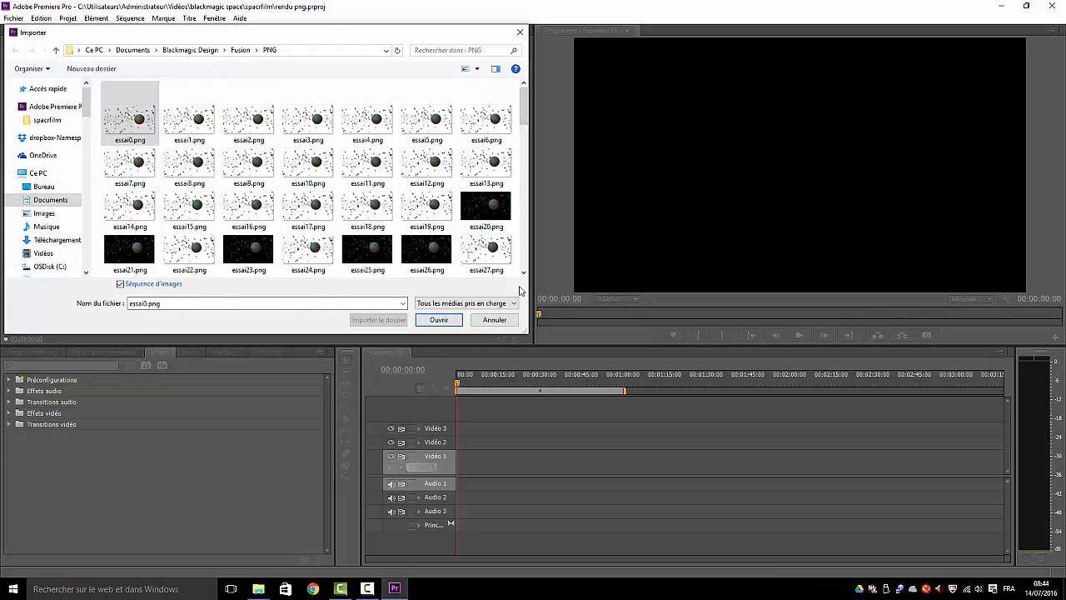
left_click(439, 320)
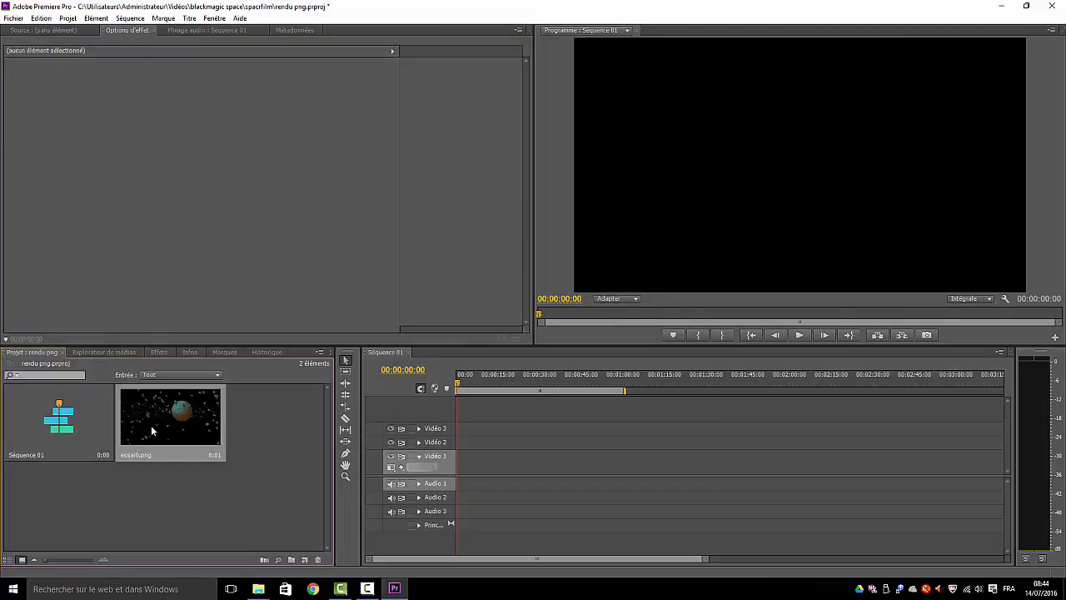
- Place the essai0.png sequence at the start of the Vidéo 2 track and preview its playback
left_click_drag(152, 430, 463, 448)
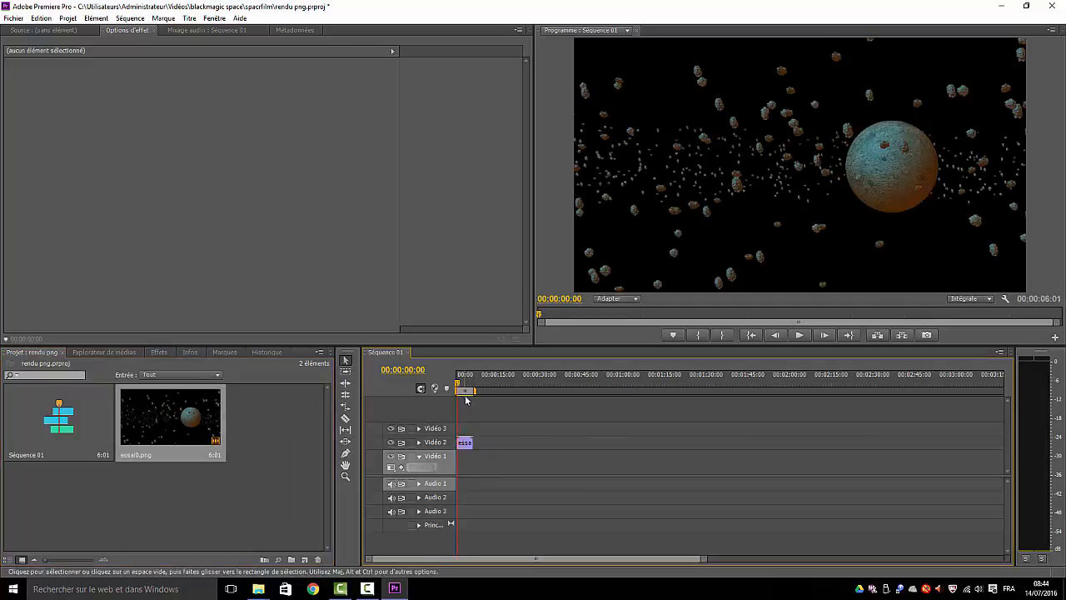
left_click(801, 335)
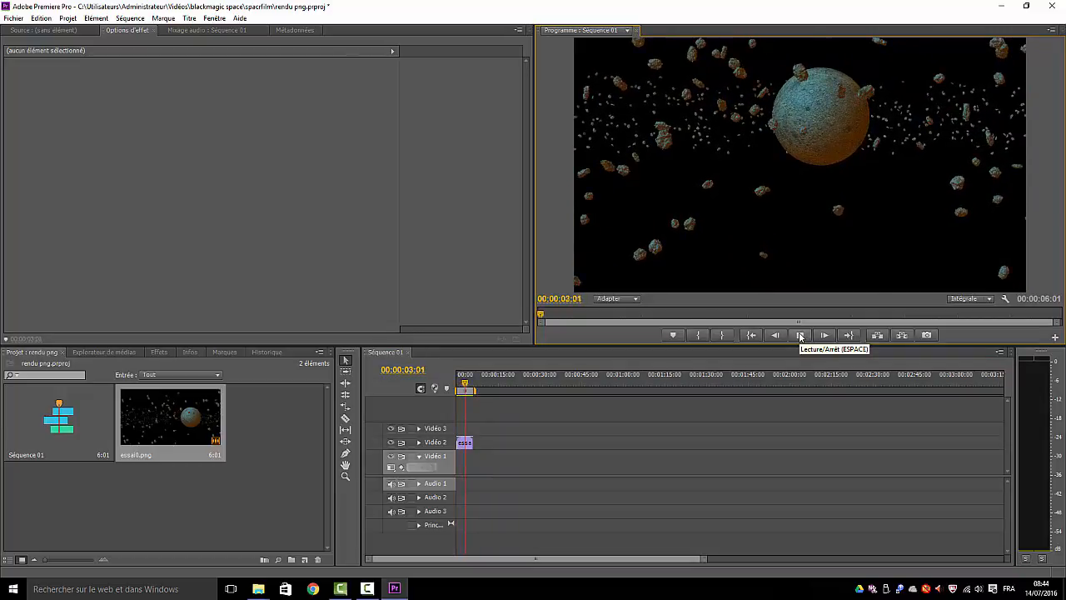
left_click(800, 336)
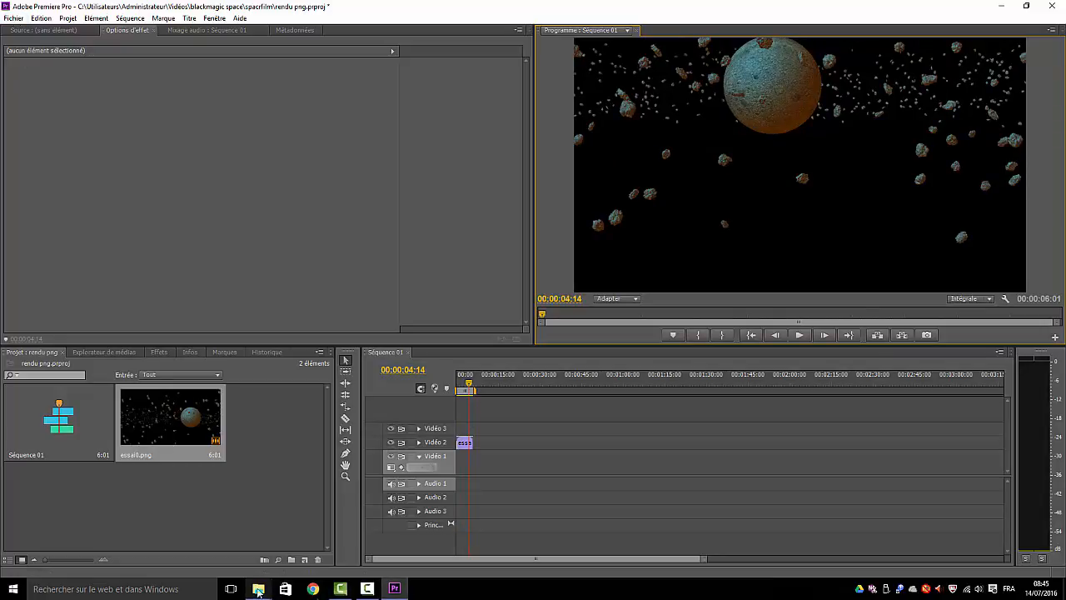
- Add fond_d_ecran_espace_5.jpg from Blackmagic Design's fond_d_ecran_espace_5 folder to the project and close the folder windows
mouse_move(259, 587)
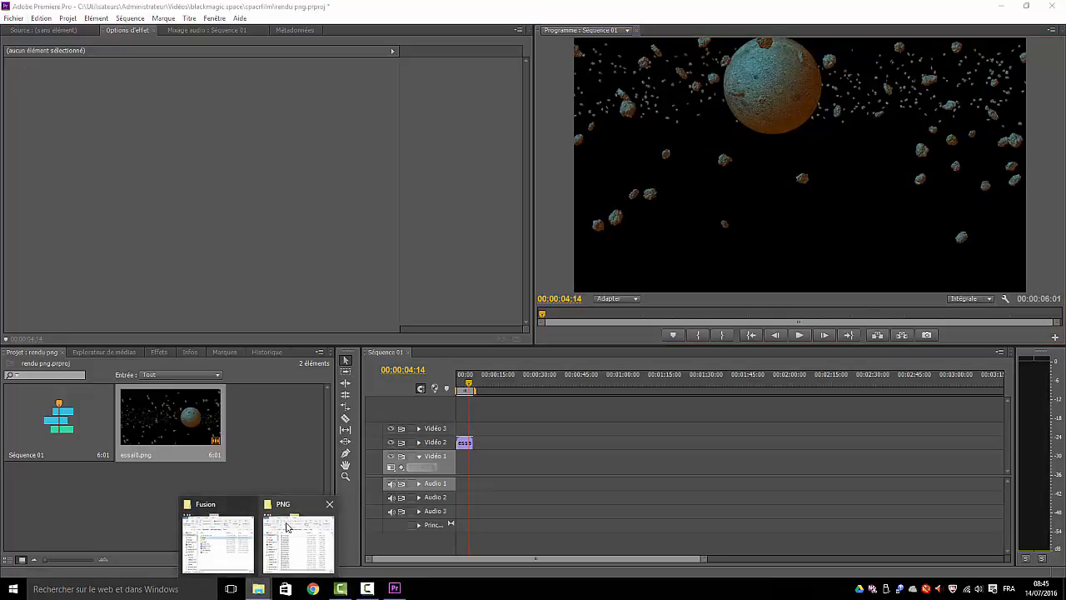
left_click(218, 543)
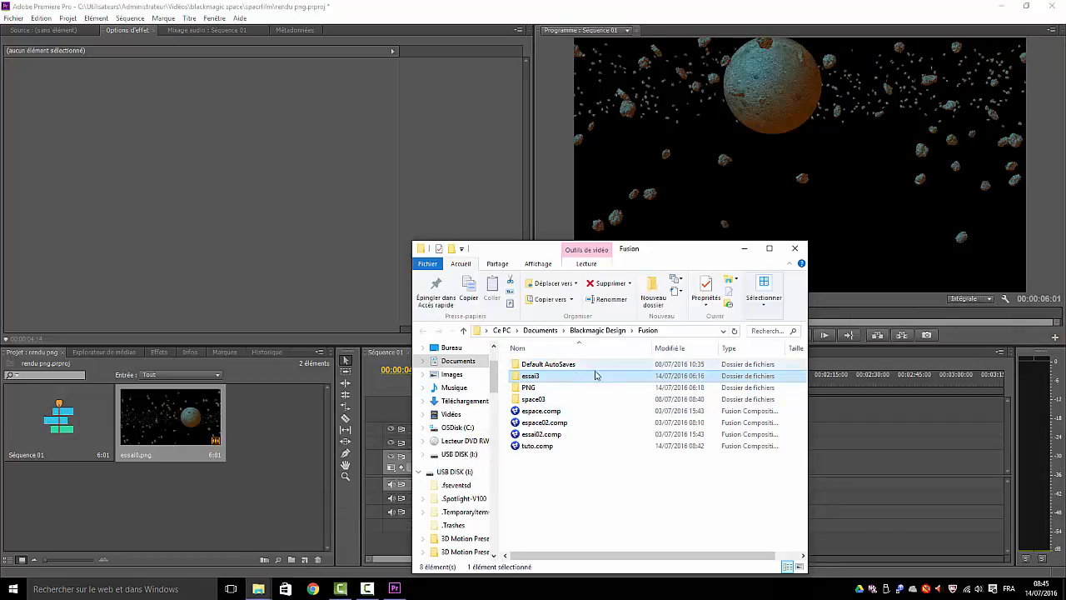
left_click(645, 332)
left_click(601, 331)
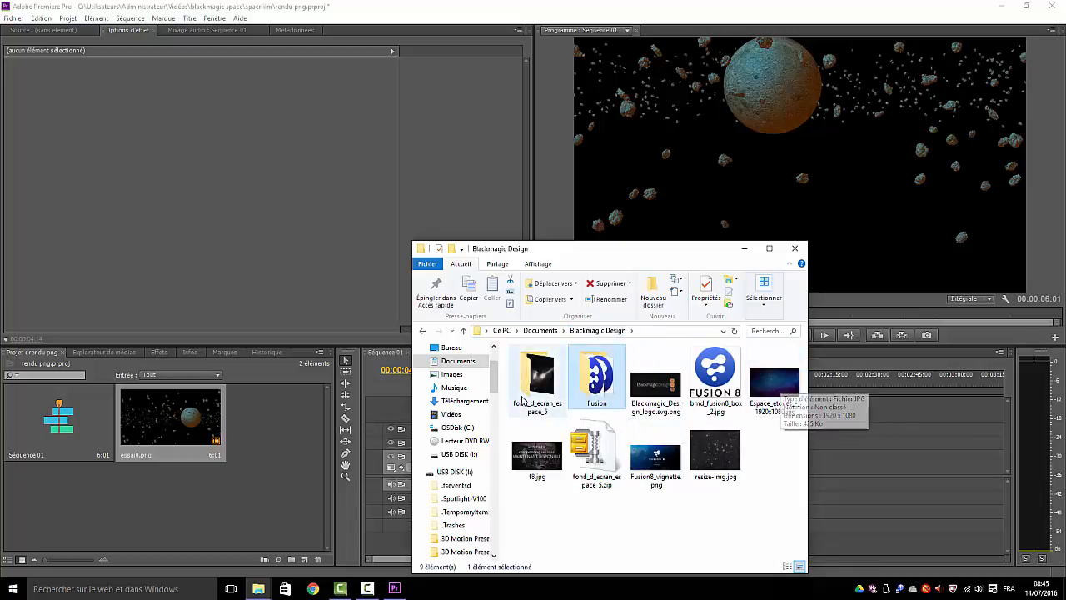
left_click(539, 382)
double_click(538, 382)
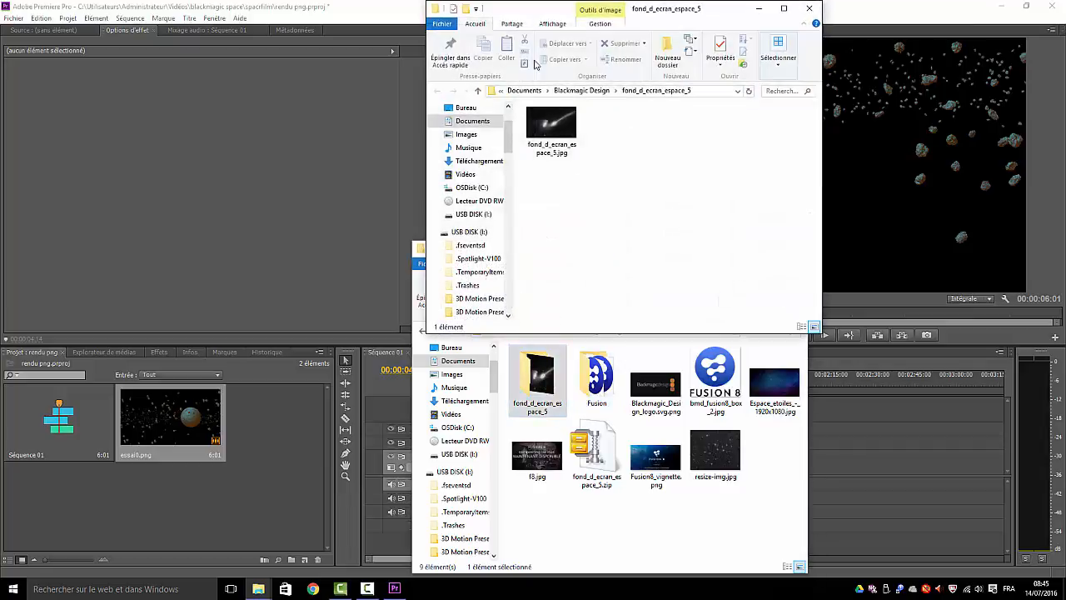
left_click_drag(556, 125, 274, 463)
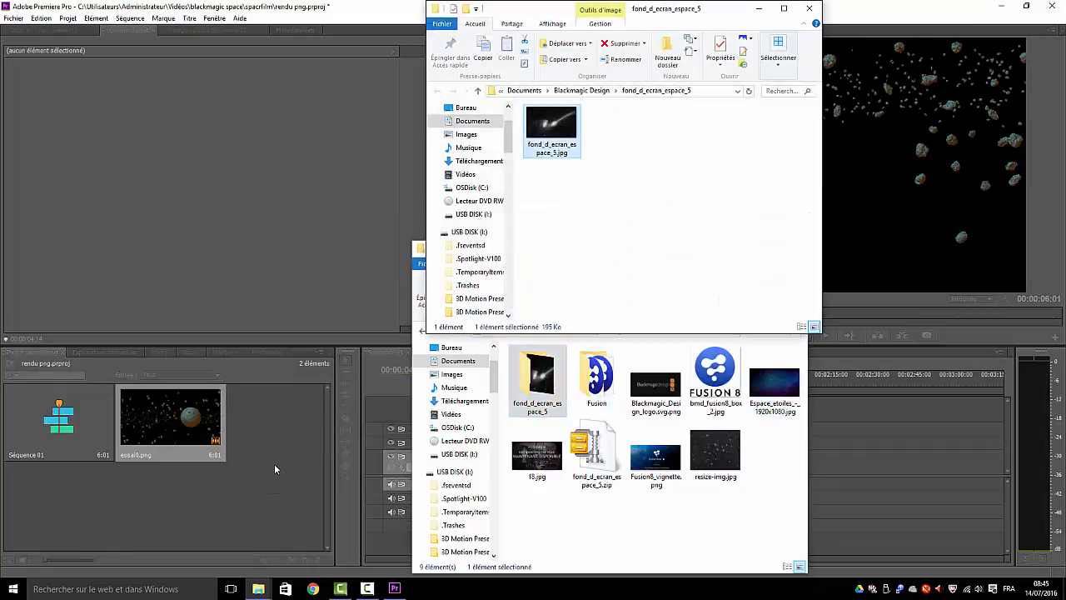
left_click(809, 8)
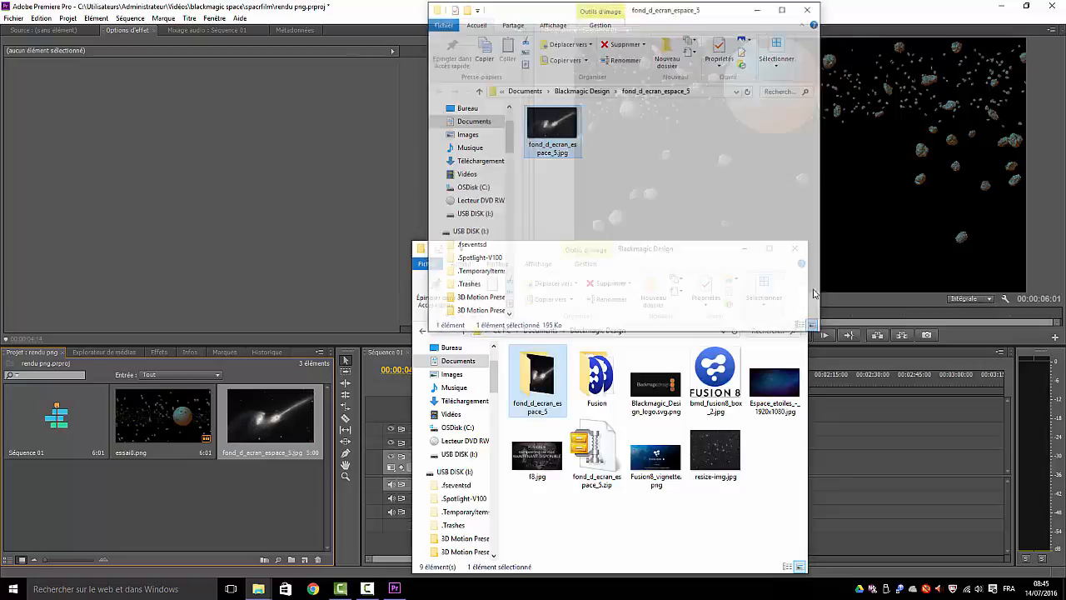
left_click(796, 249)
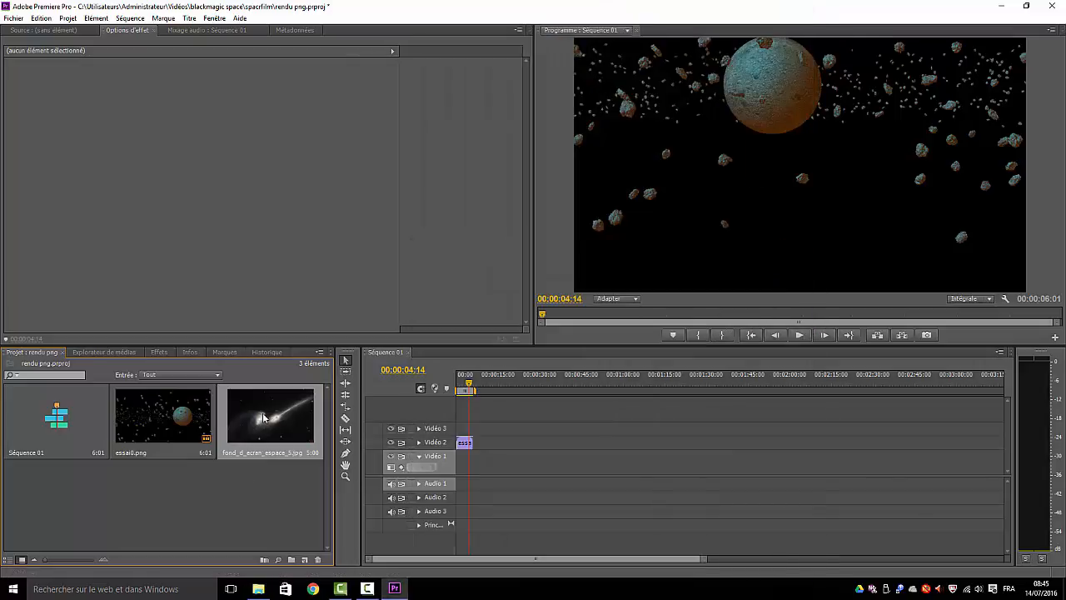
- Place fond_d_ecran_espace_5.jpg at the start of the Vidéo 1 track and extend it to the end of the essai0.png clip
left_click_drag(263, 418, 475, 467)
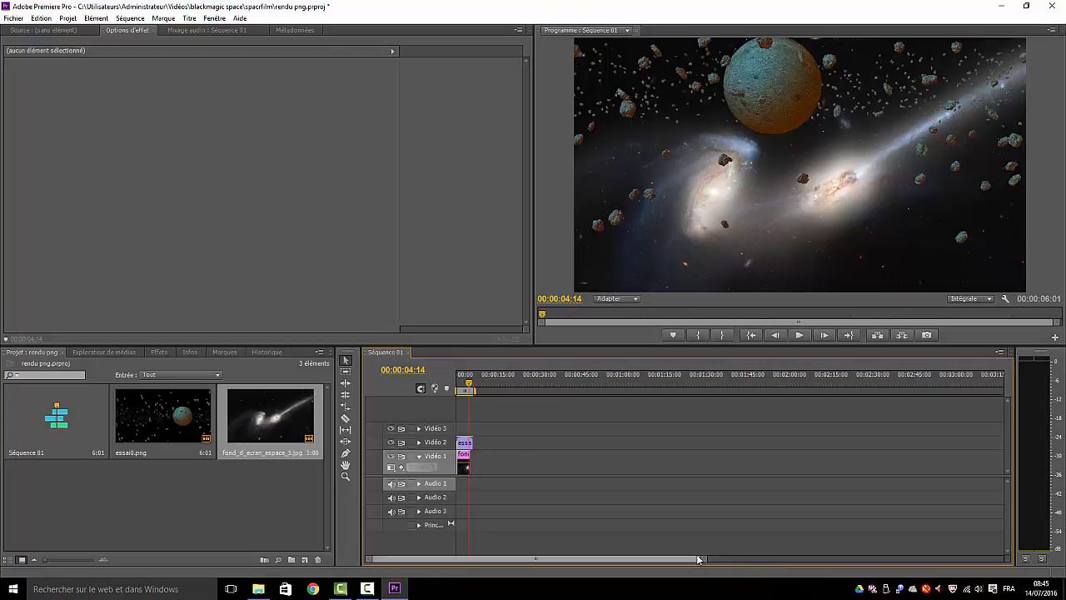
left_click_drag(705, 558, 584, 578)
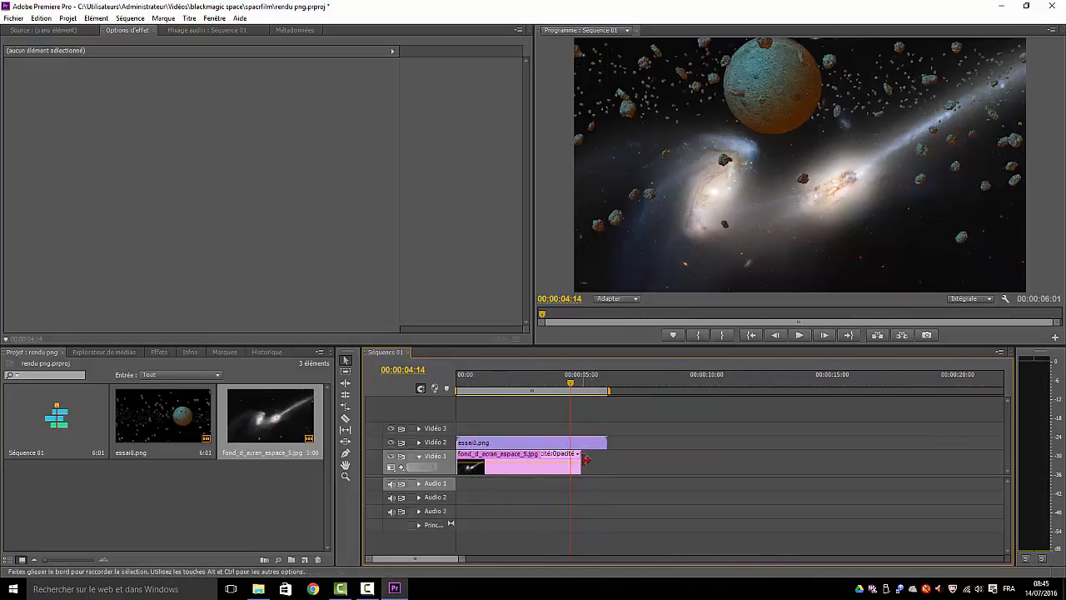
left_click_drag(581, 463, 607, 458)
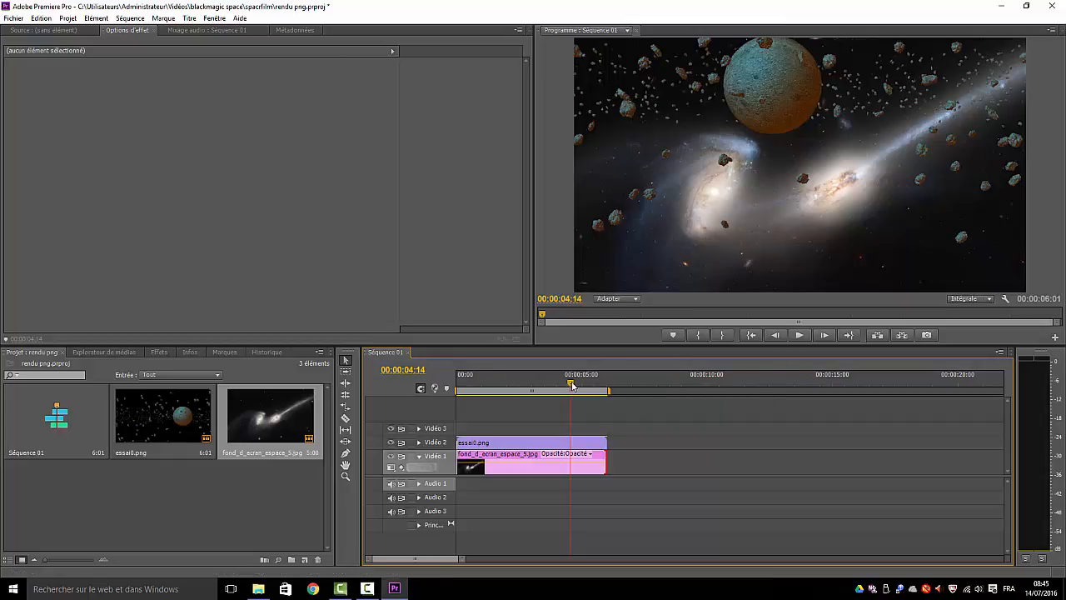
- Play the composited sequence from its beginning and pause it partway through
left_click_drag(571, 384, 448, 415)
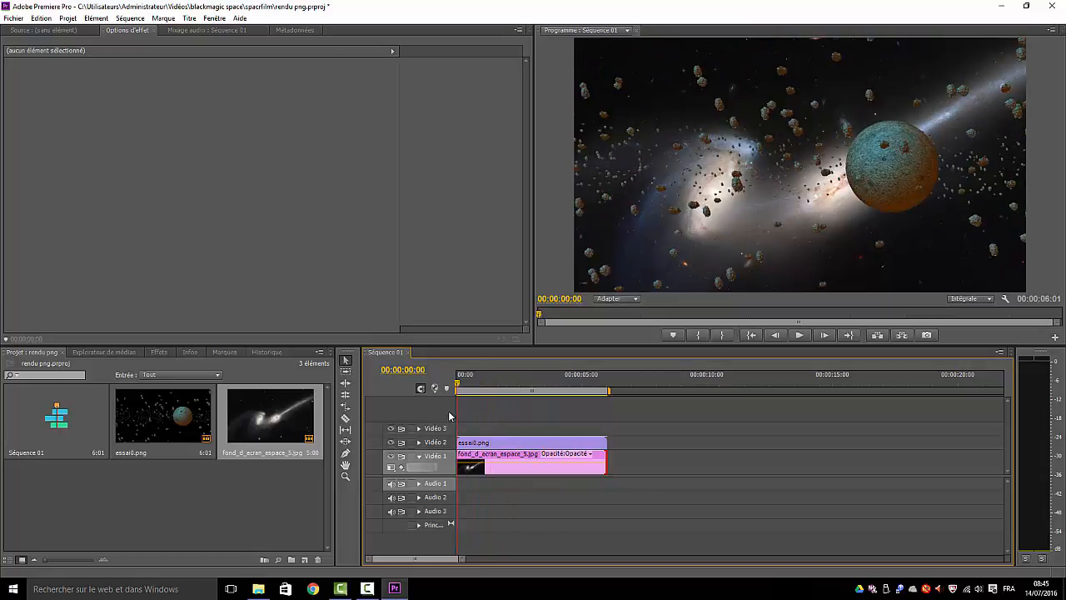
left_click(799, 334)
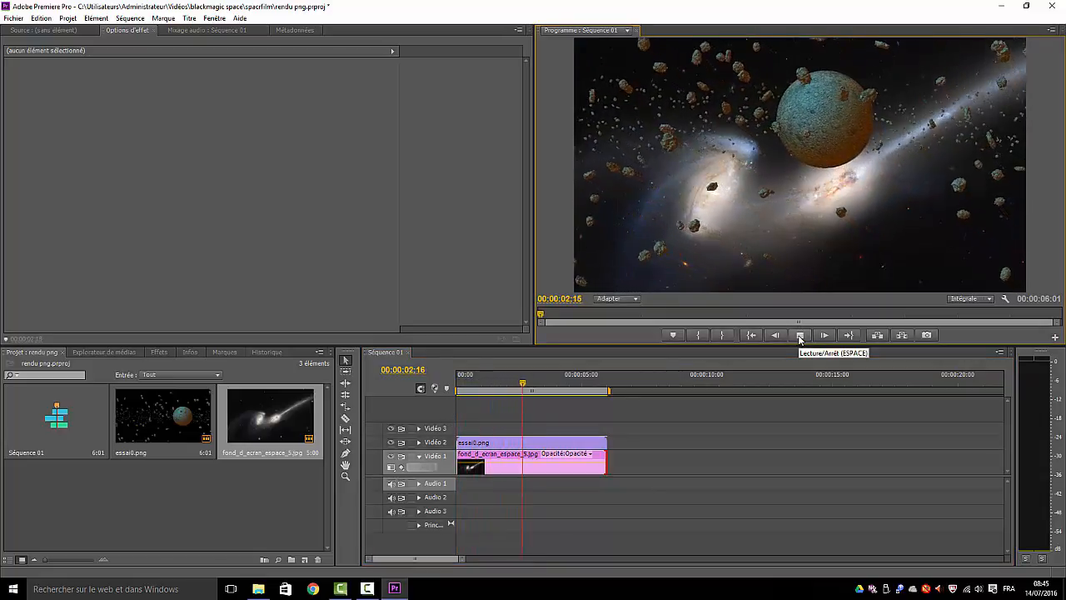
left_click(799, 337)
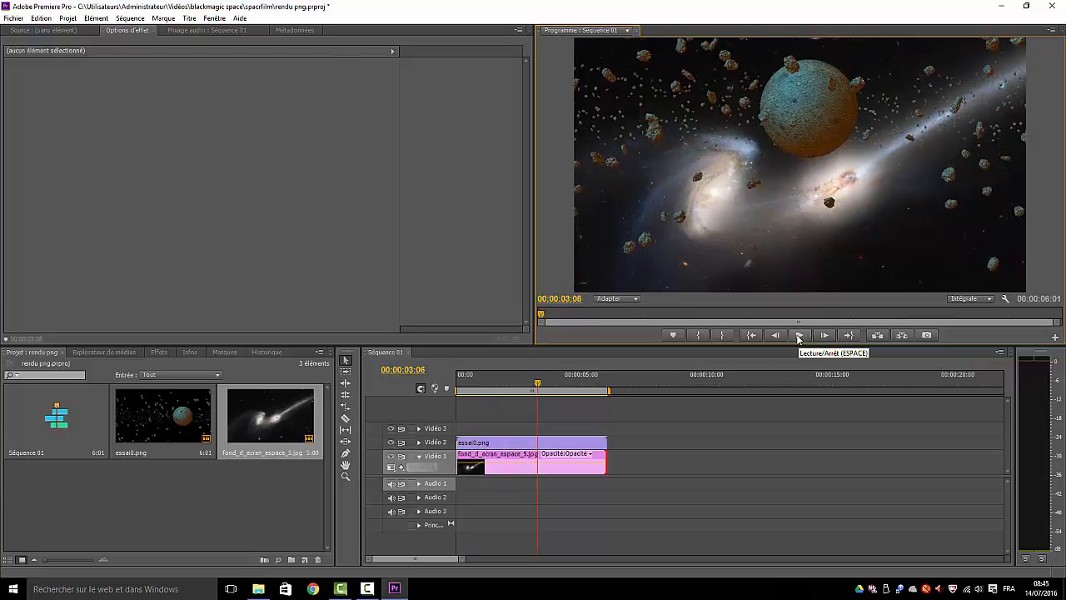
- Animate the background image's Echelle on Vidéo 1 with keyframes, from 100 at the sequence start to 130 at 00:00:05:21
left_click(509, 472)
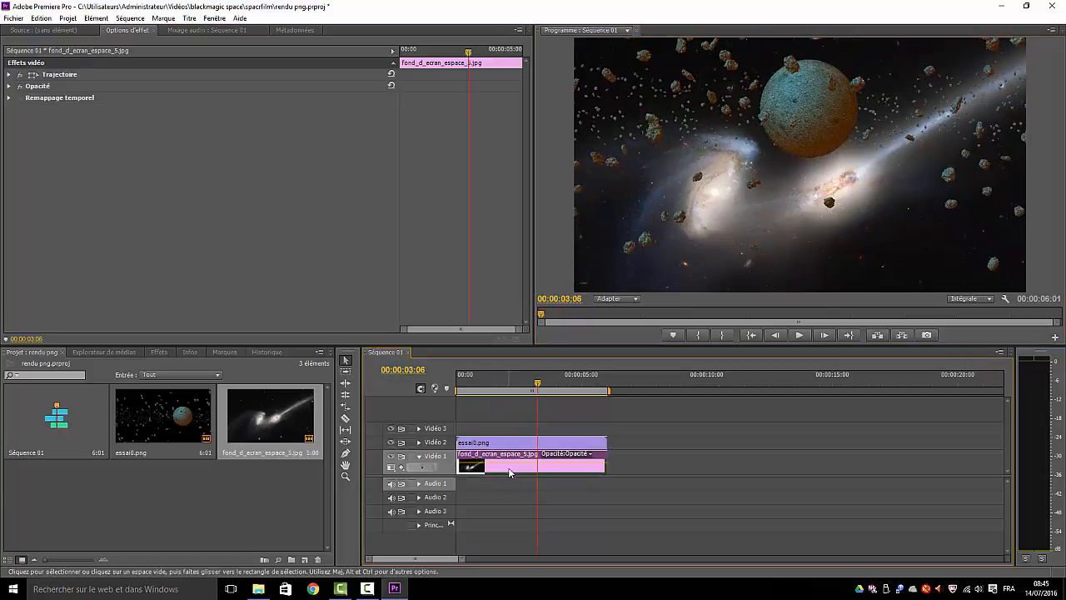
left_click(8, 74)
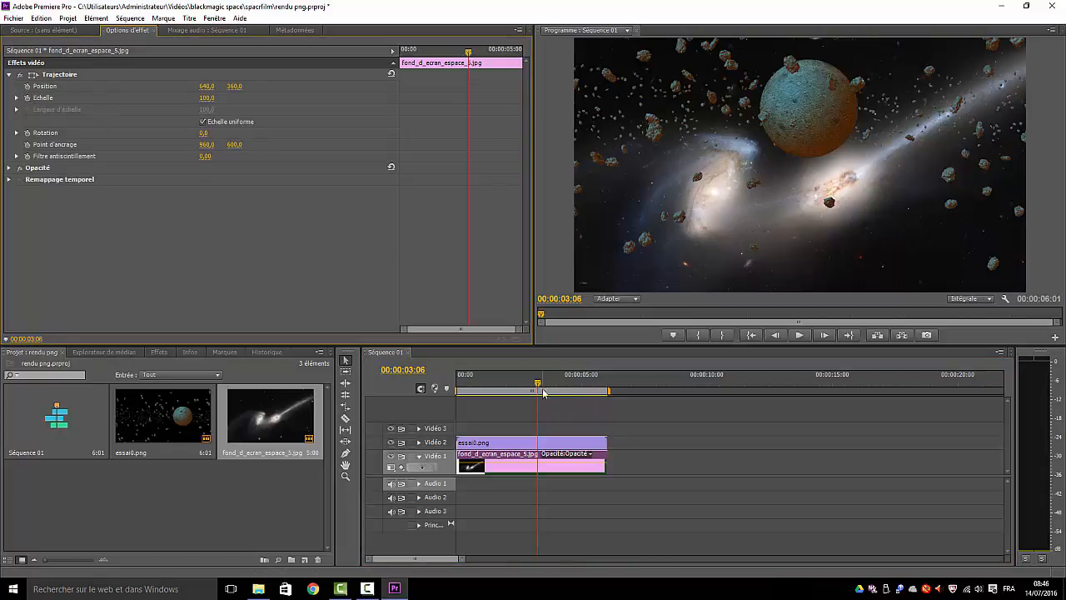
left_click(419, 414)
key("Home")
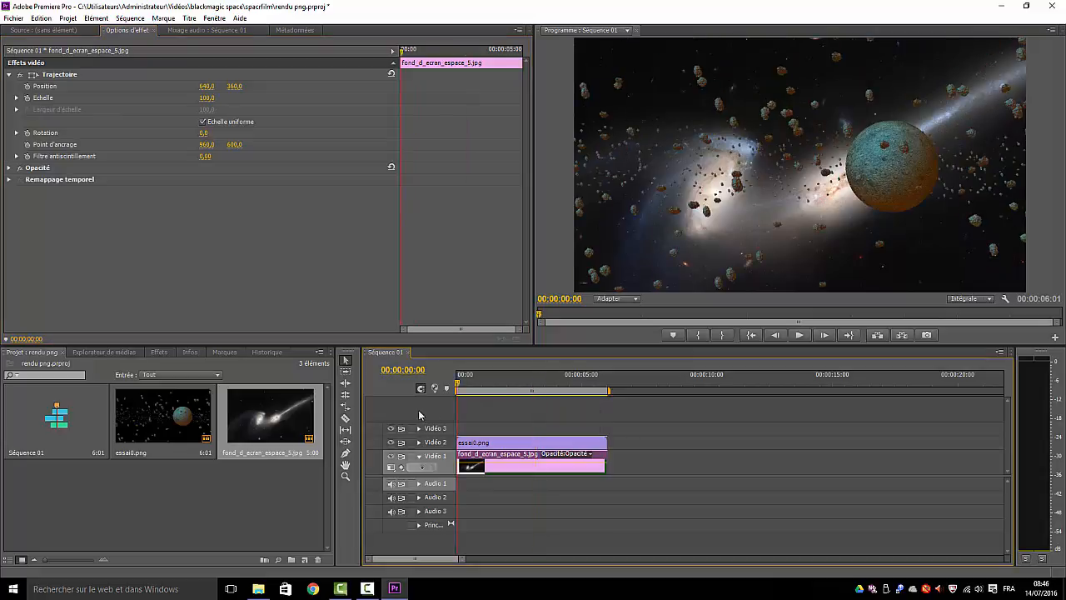
left_click(28, 98)
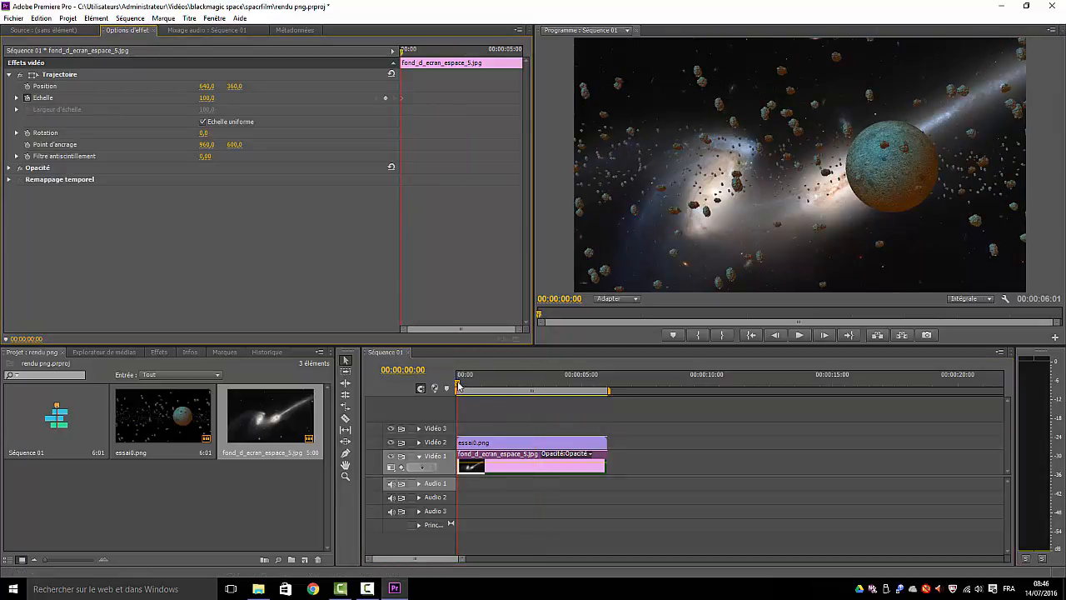
left_click_drag(458, 386, 606, 402)
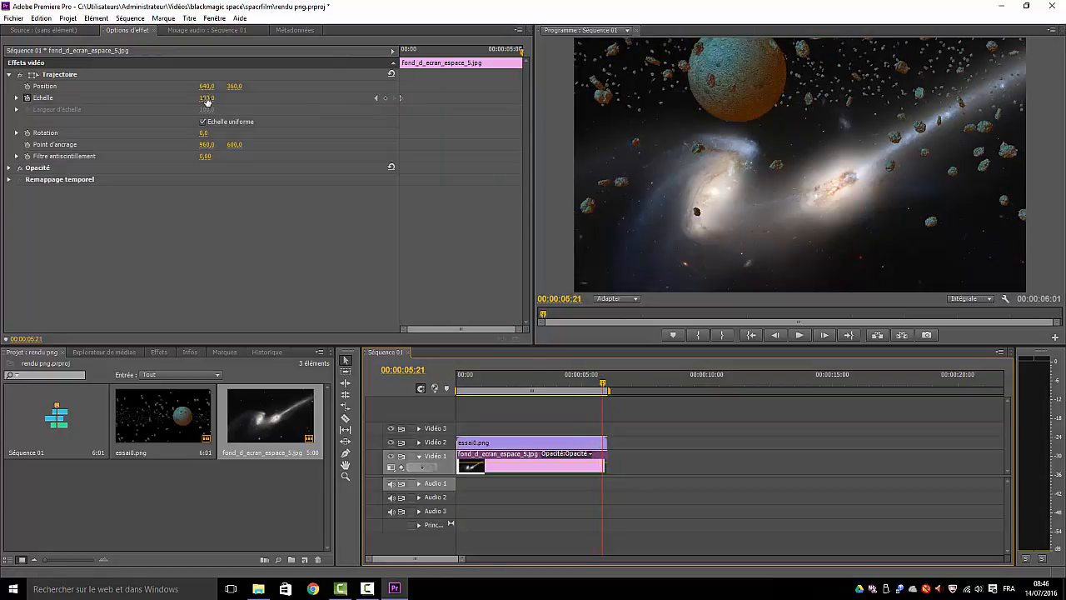
left_click_drag(207, 99, 233, 99)
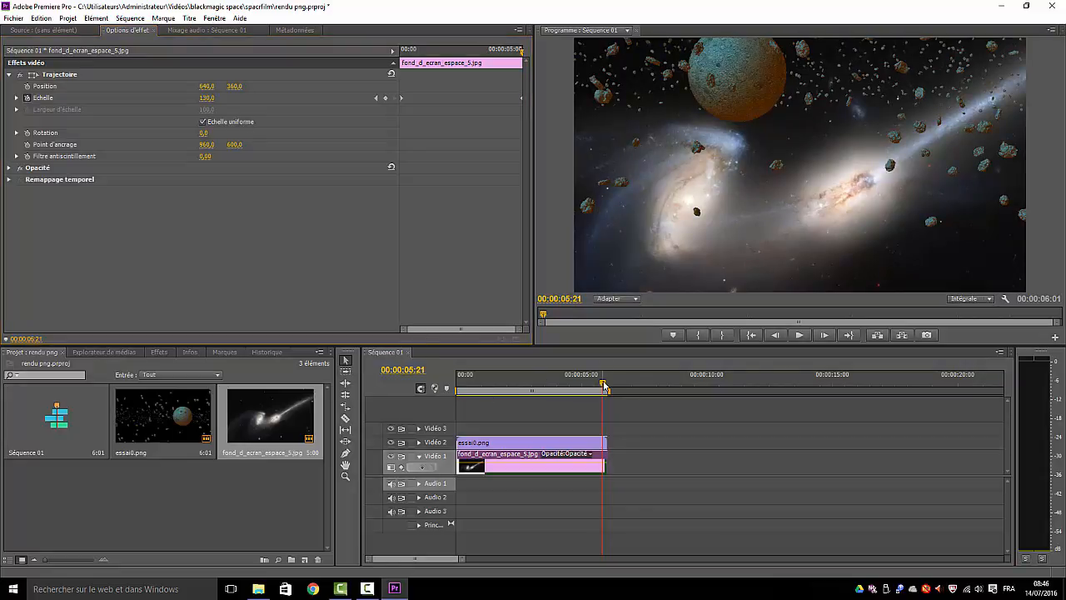
- Play the sequence from its beginning to check the background's scale animation, and pause it partway through
key("Home")
left_click(802, 339)
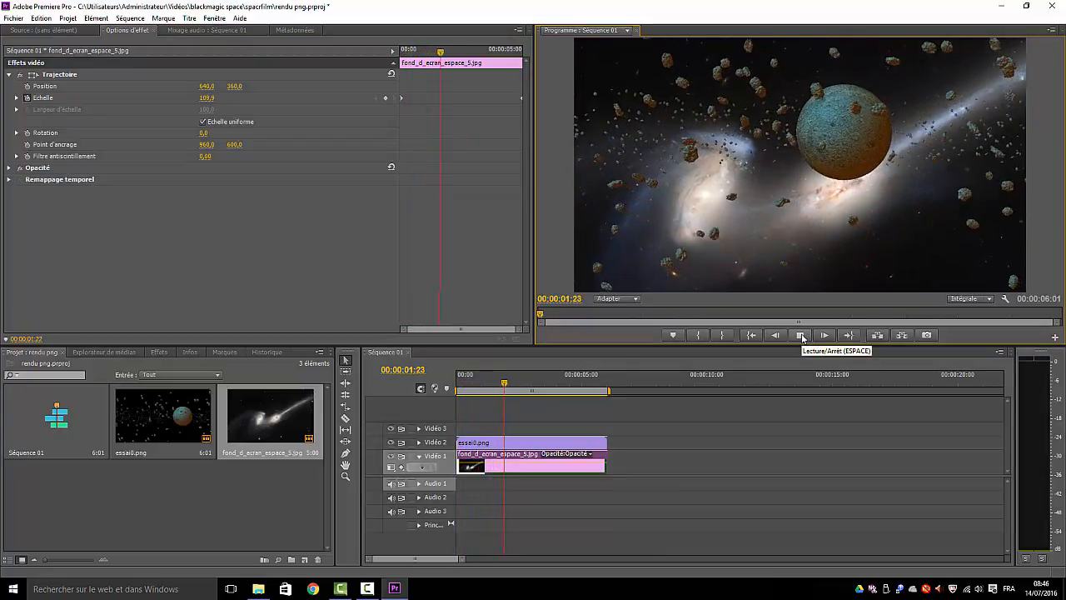
left_click(801, 334)
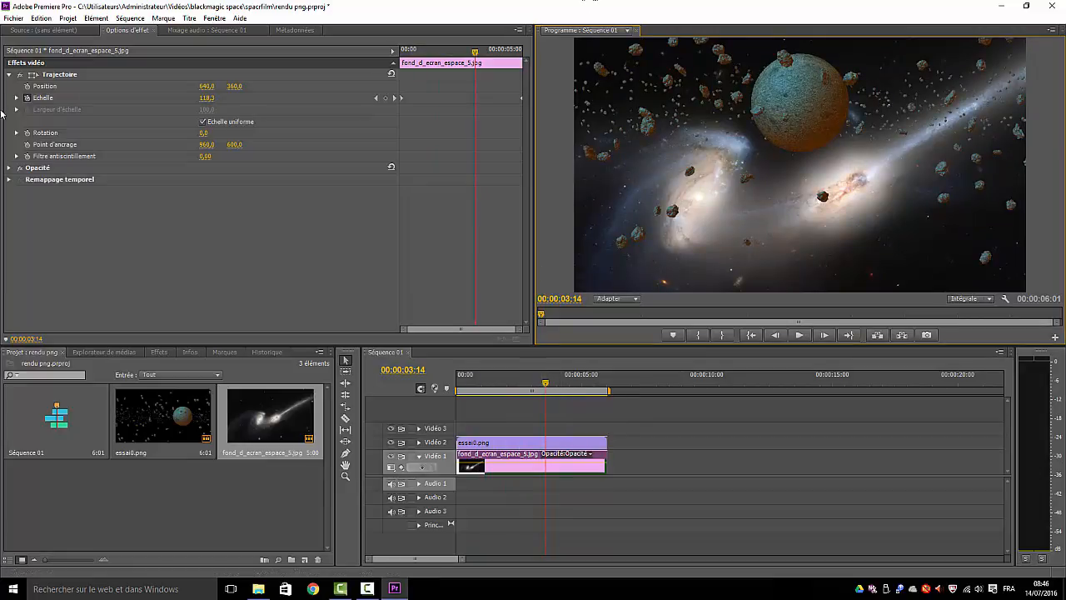
- Animate the background image's Position with keyframes, from 640, 360 at the sequence start to 606, 272 at 00:00:05:23
left_click_drag(546, 383, 370, 410)
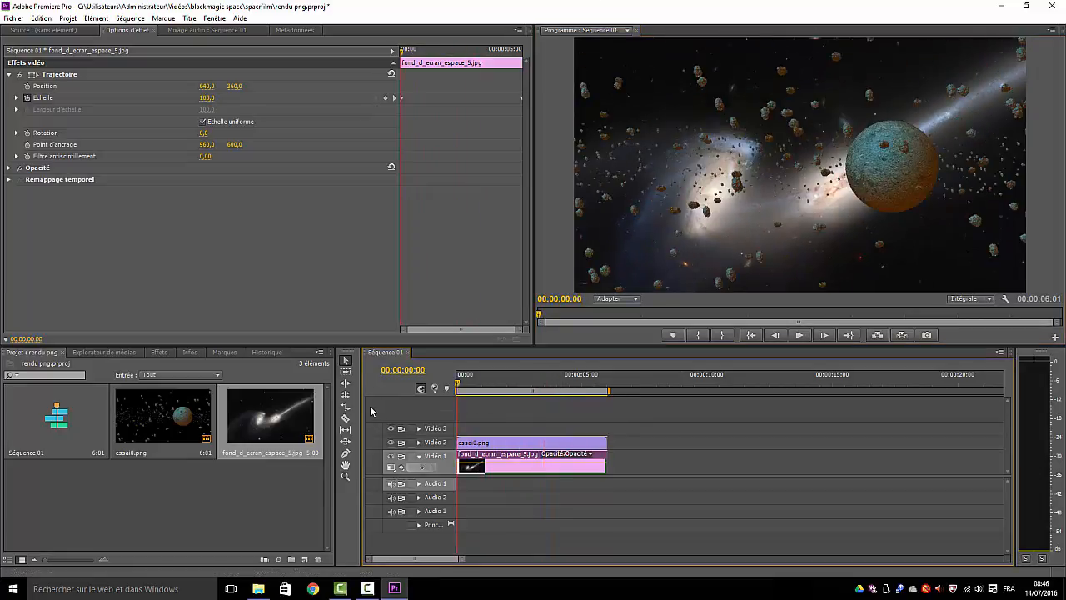
left_click(27, 85)
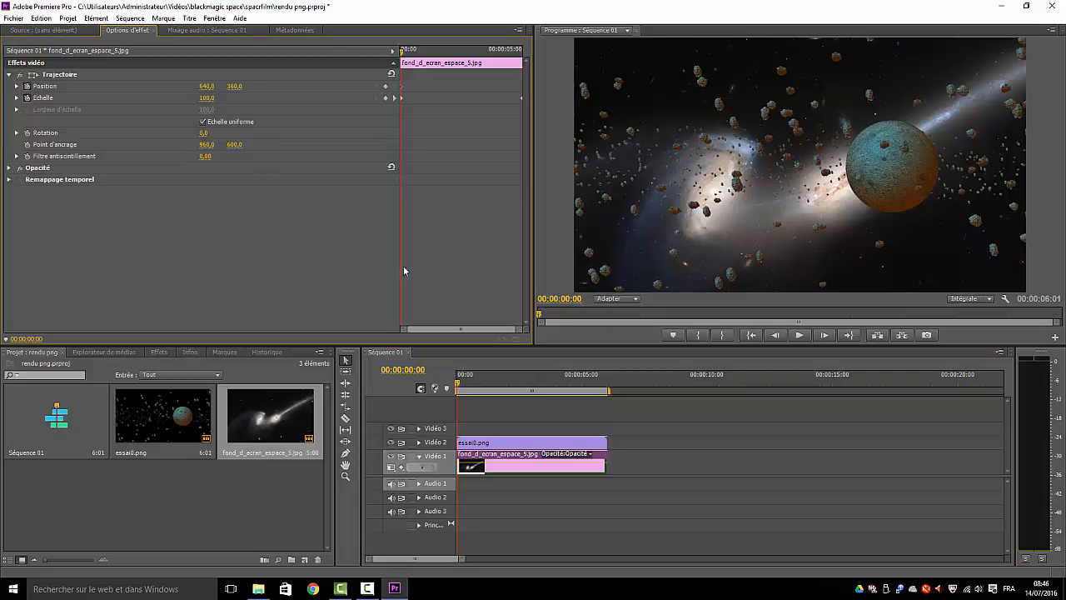
left_click_drag(460, 385, 609, 400)
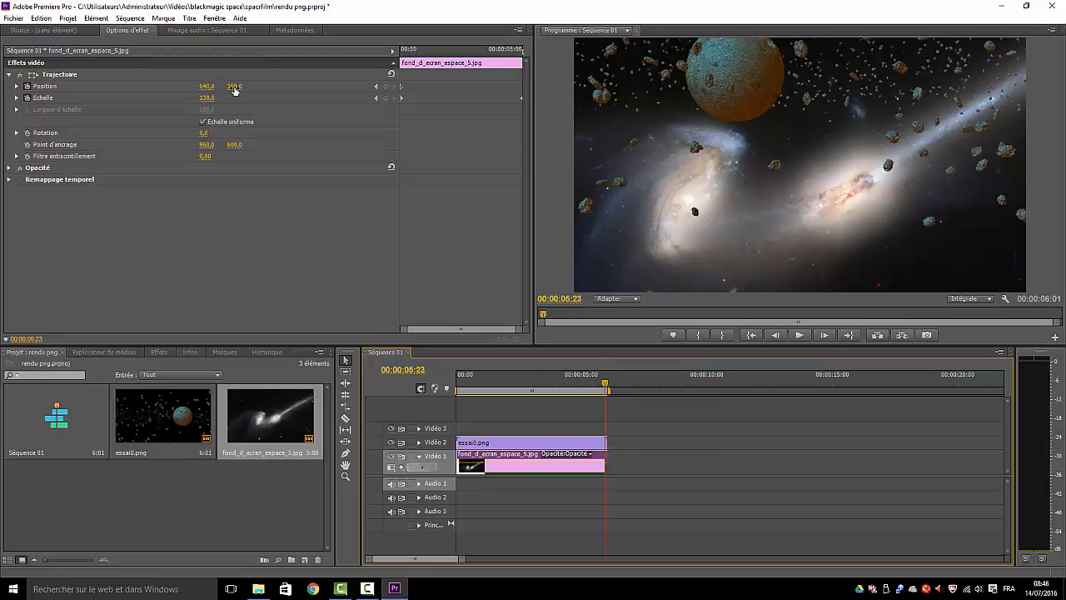
left_click(871, 248)
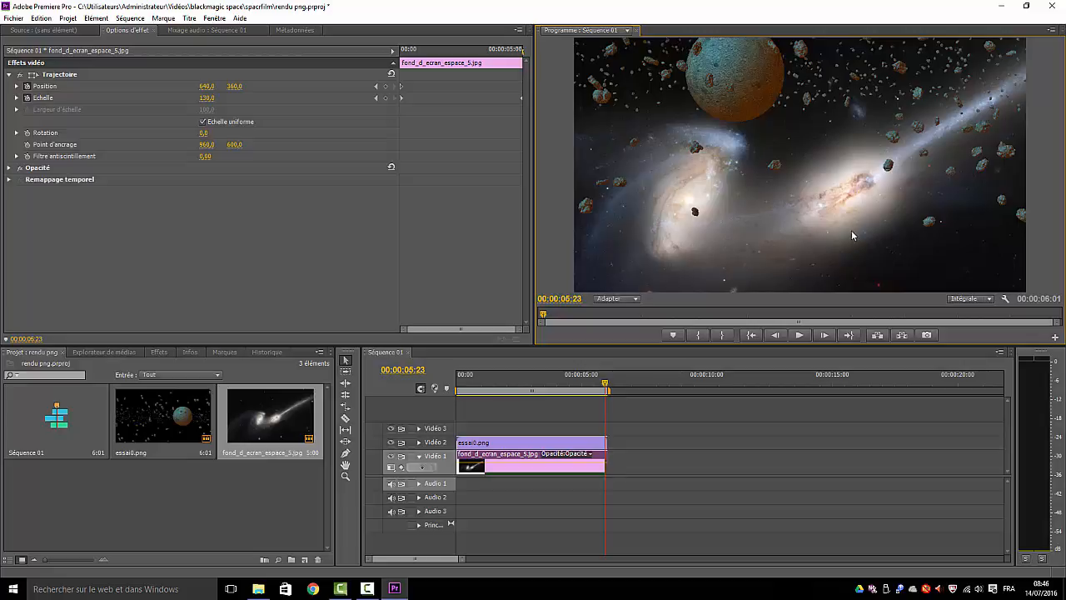
left_click(543, 454)
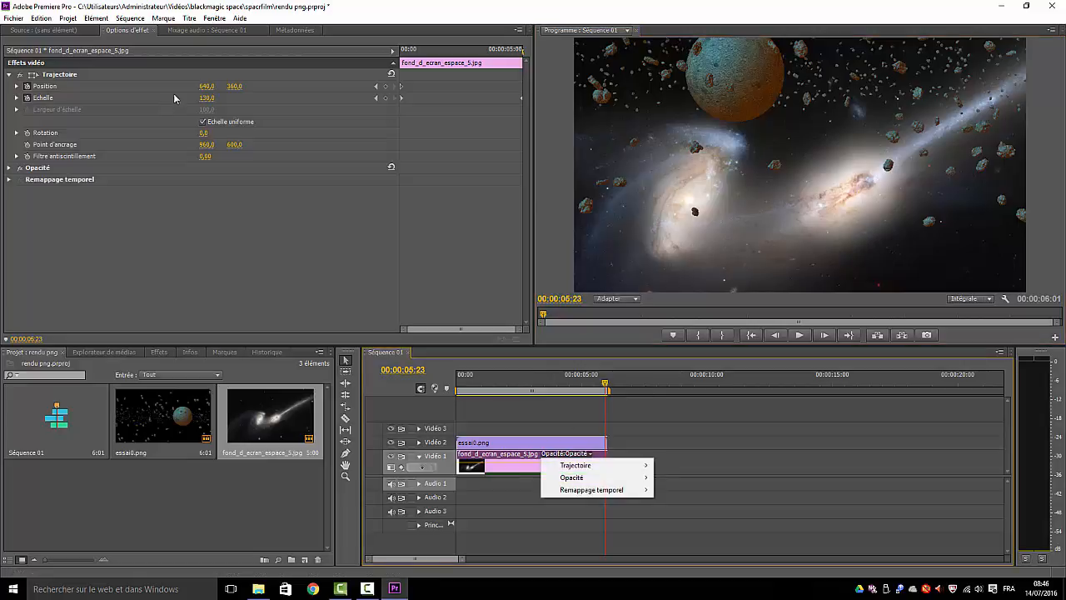
left_click(208, 90)
left_click(209, 86)
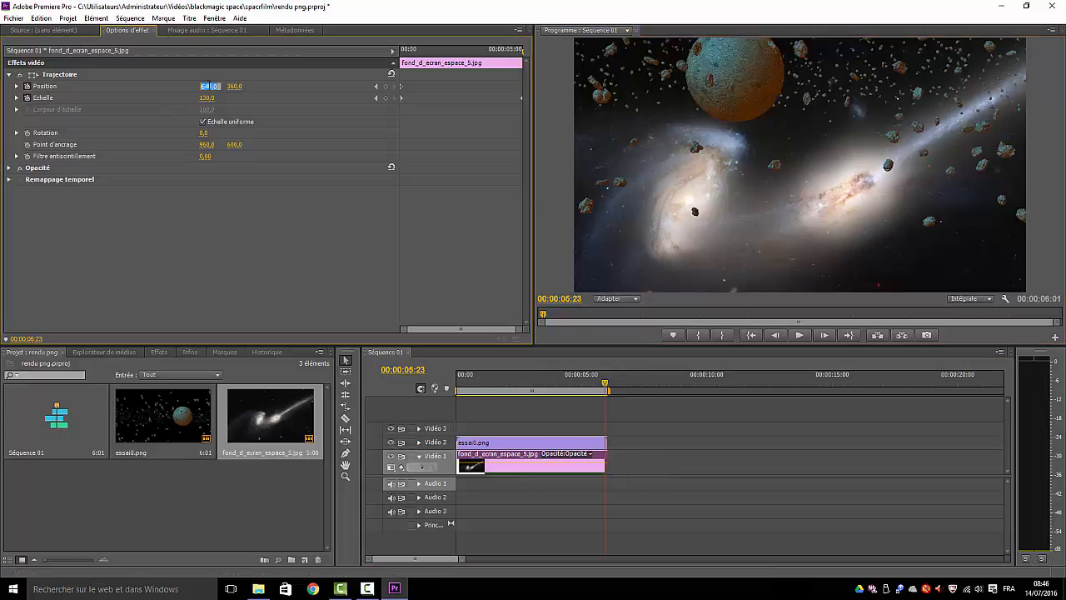
left_click(270, 121)
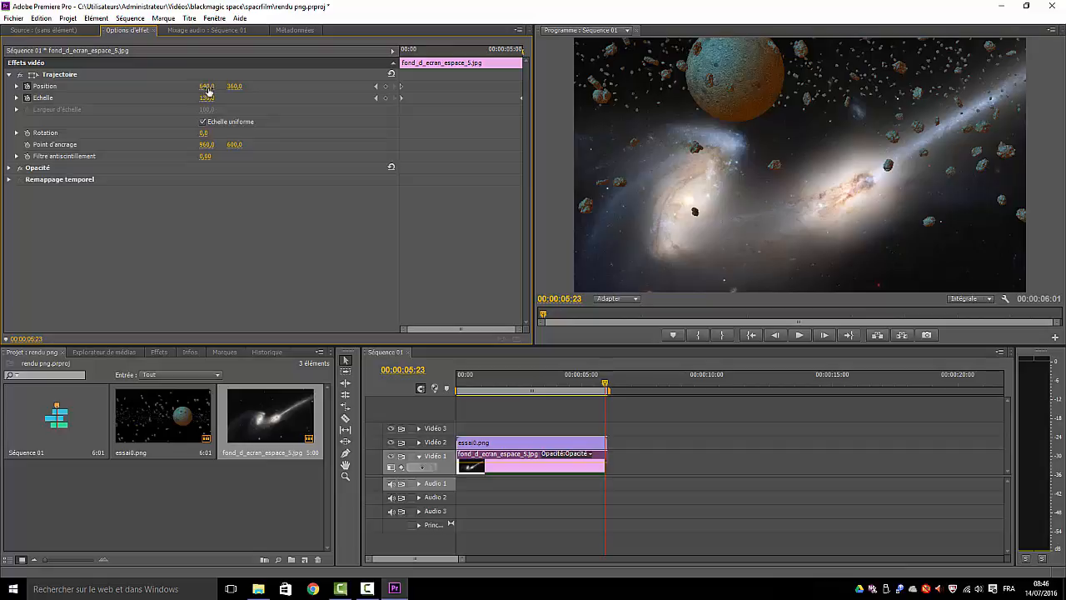
left_click_drag(207, 86, 161, 86)
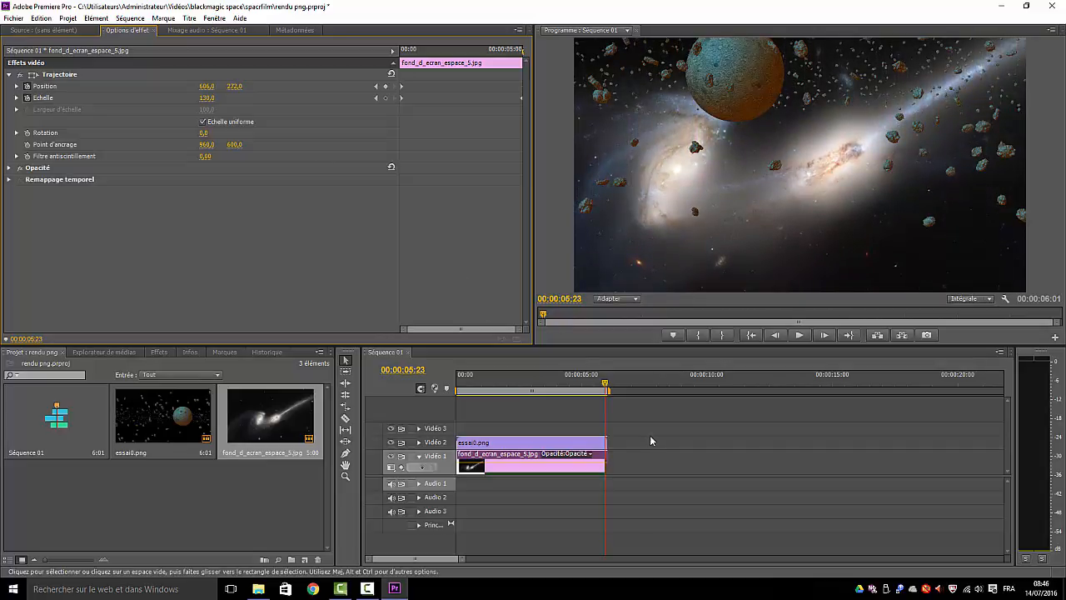
- Play the sequence from its beginning to check the combined position and scale animation, and pause it at 00:00:04:00
left_click(737, 431)
key("Home")
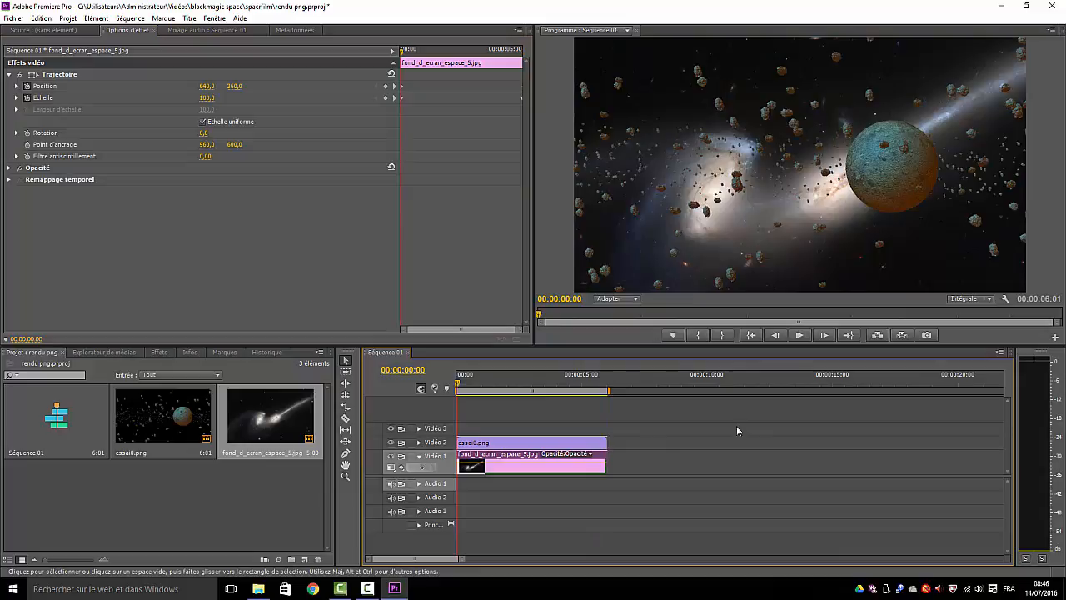
left_click(801, 334)
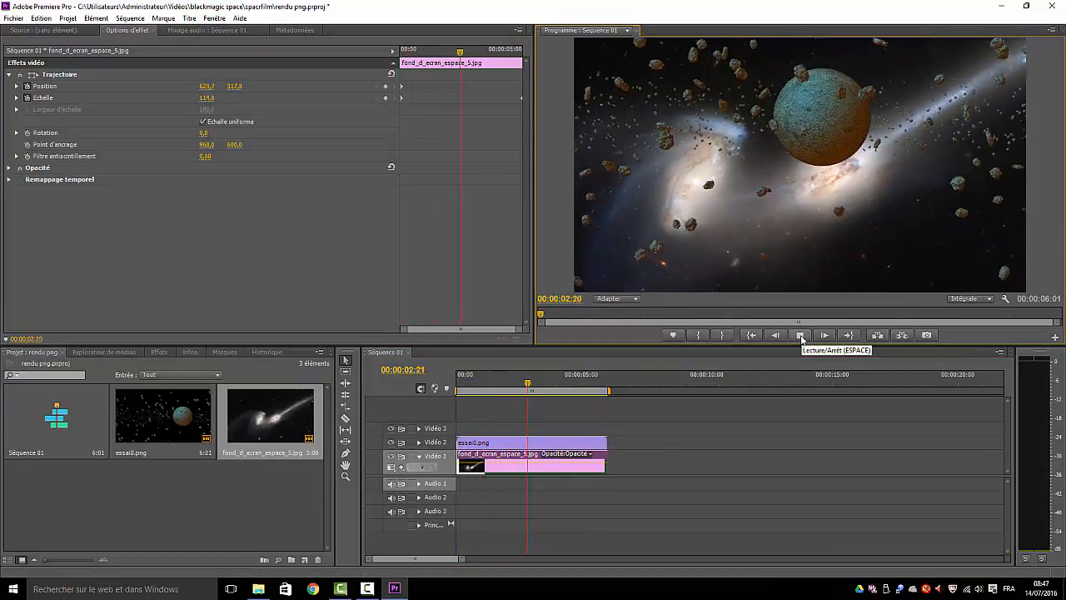
left_click(801, 336)
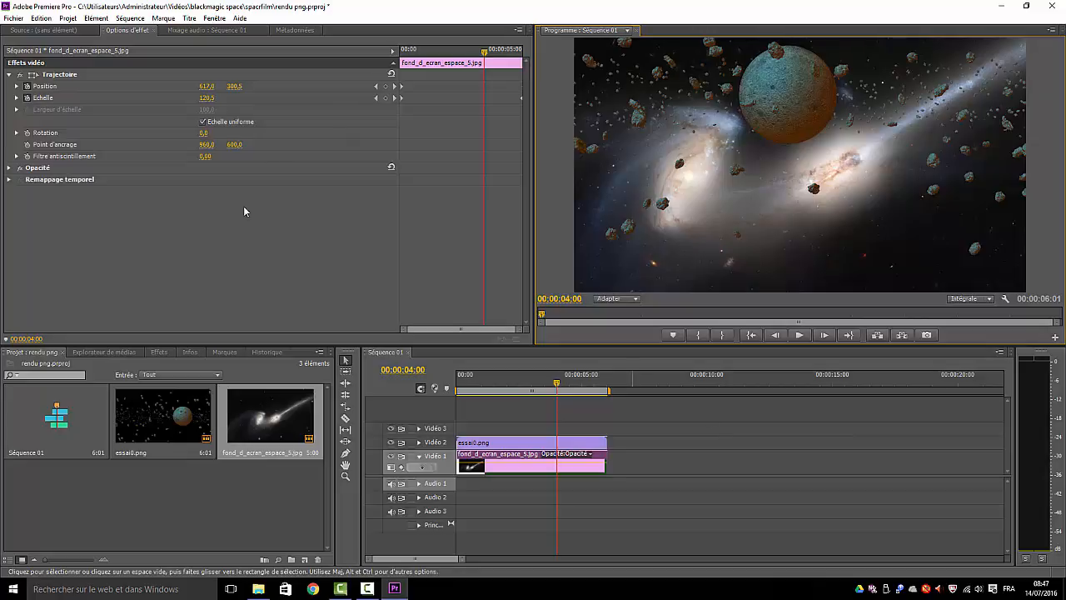
- Apply the Correcteur de luminance effect to the essai0.png clip and set Luminosité to 24 and Contraste to 35
left_click(512, 445)
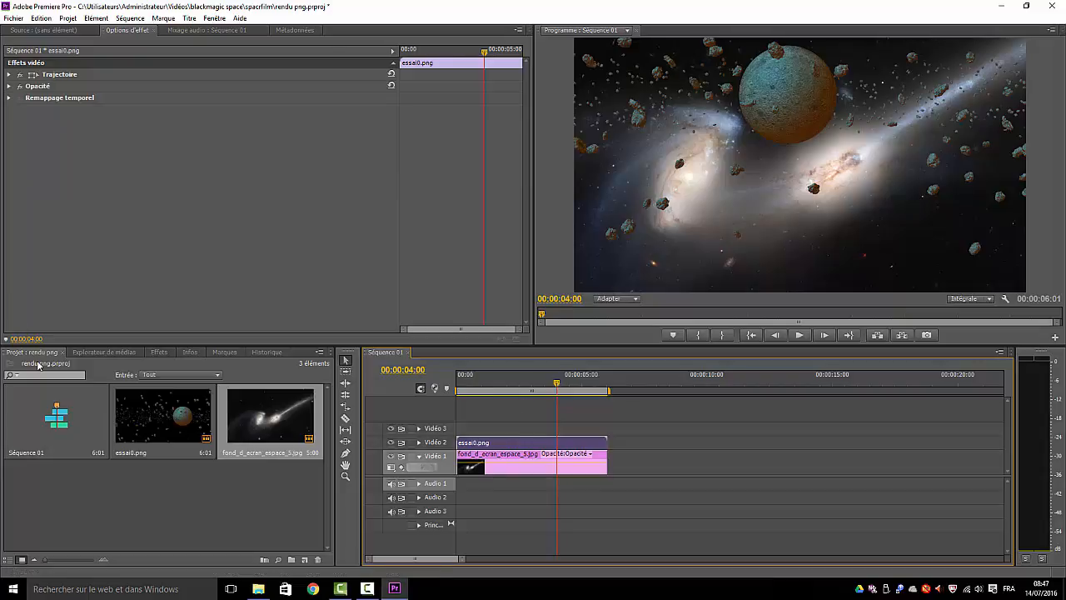
left_click(156, 353)
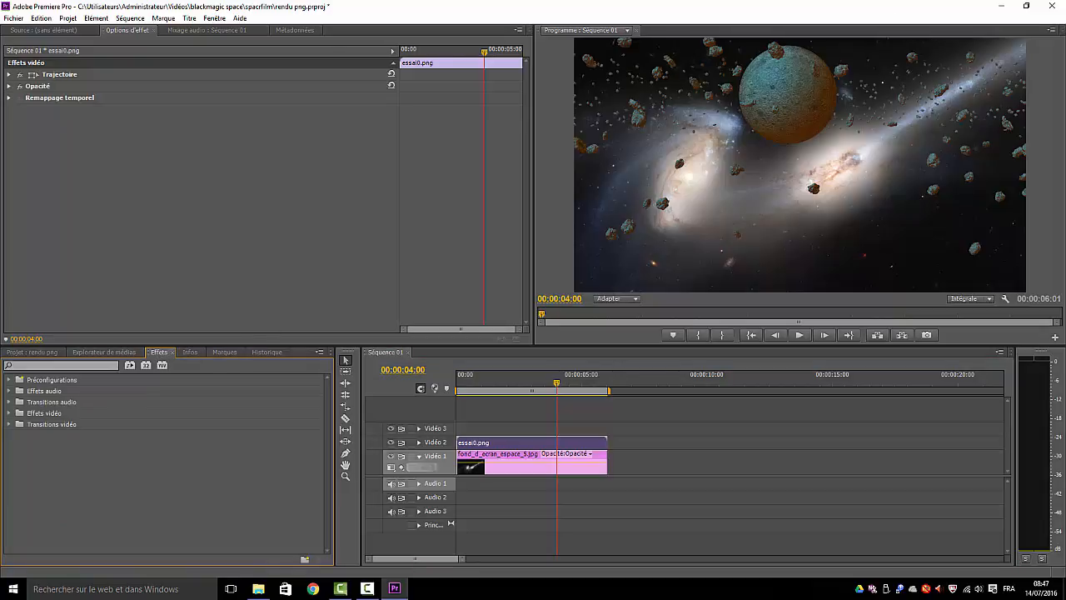
left_click(9, 413)
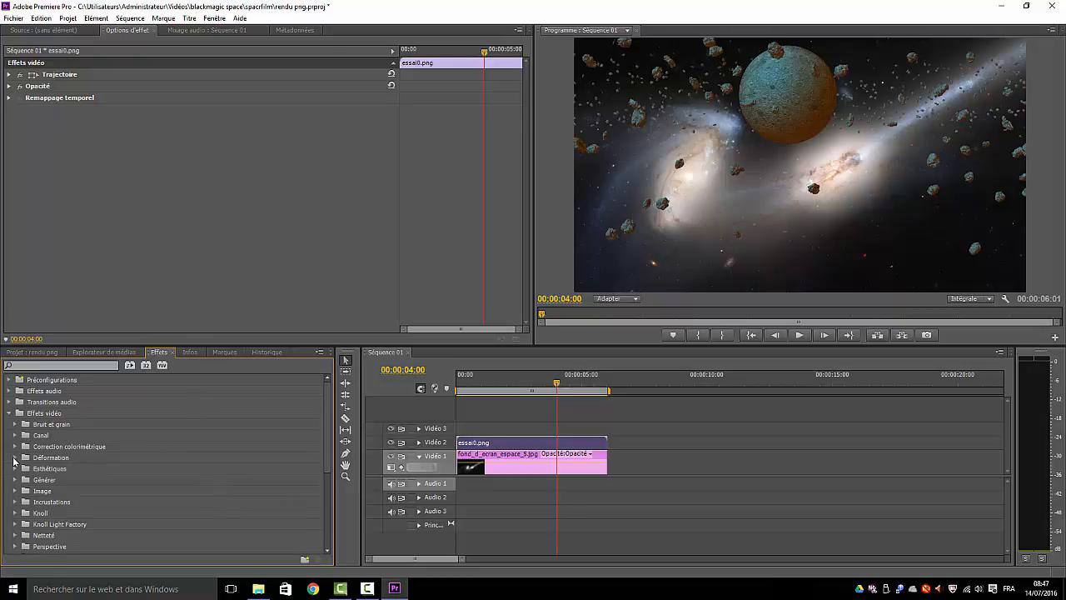
left_click(14, 448)
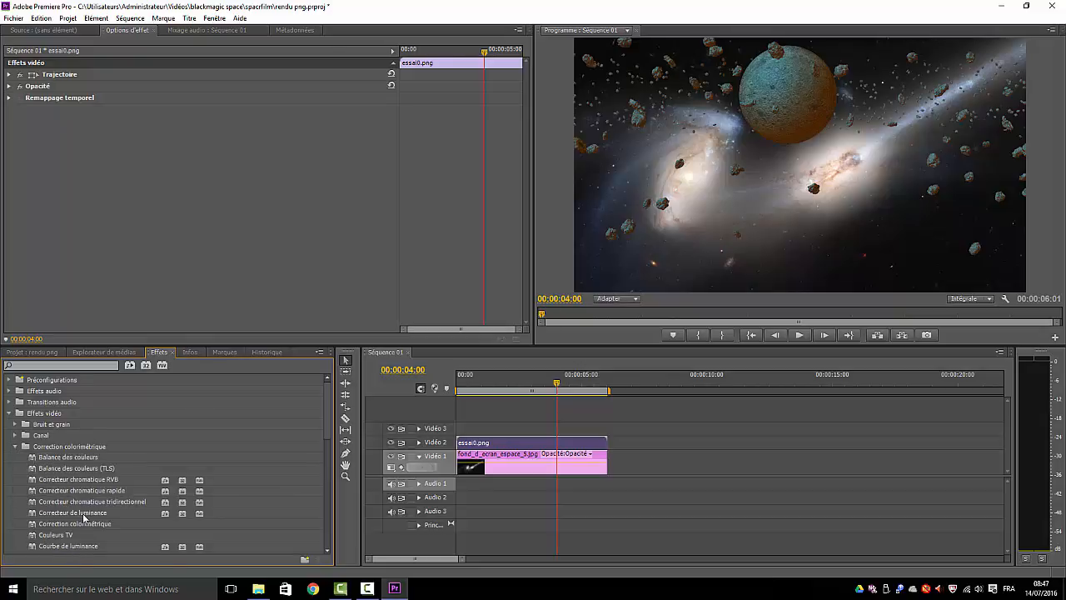
left_click_drag(83, 517, 552, 448)
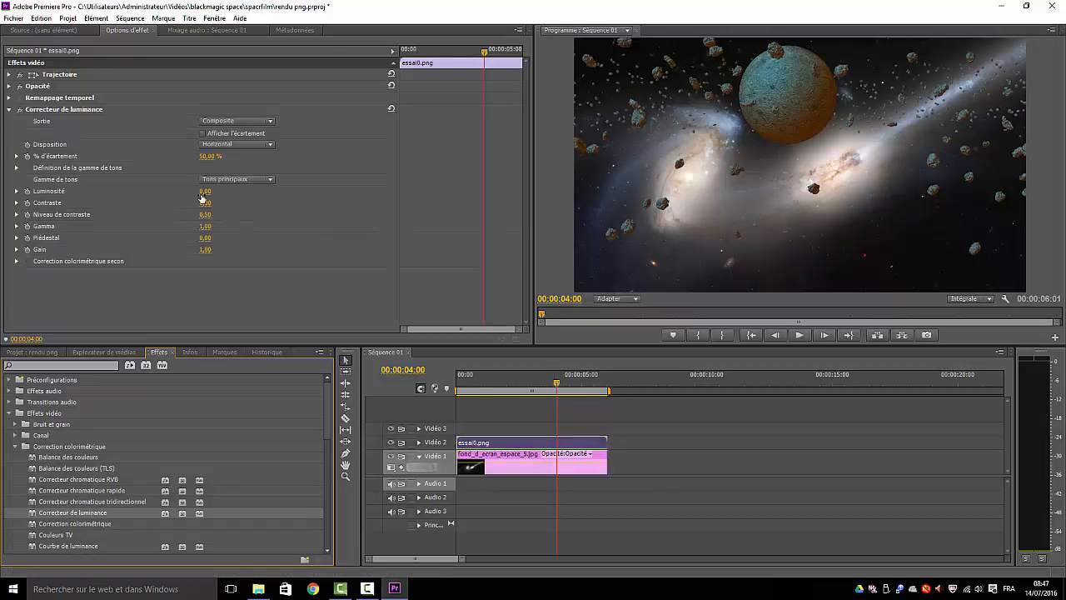
mouse_move(204, 192)
left_mouse_down()
mouse_move(229, 192)
mouse_move(216, 191)
left_mouse_up()
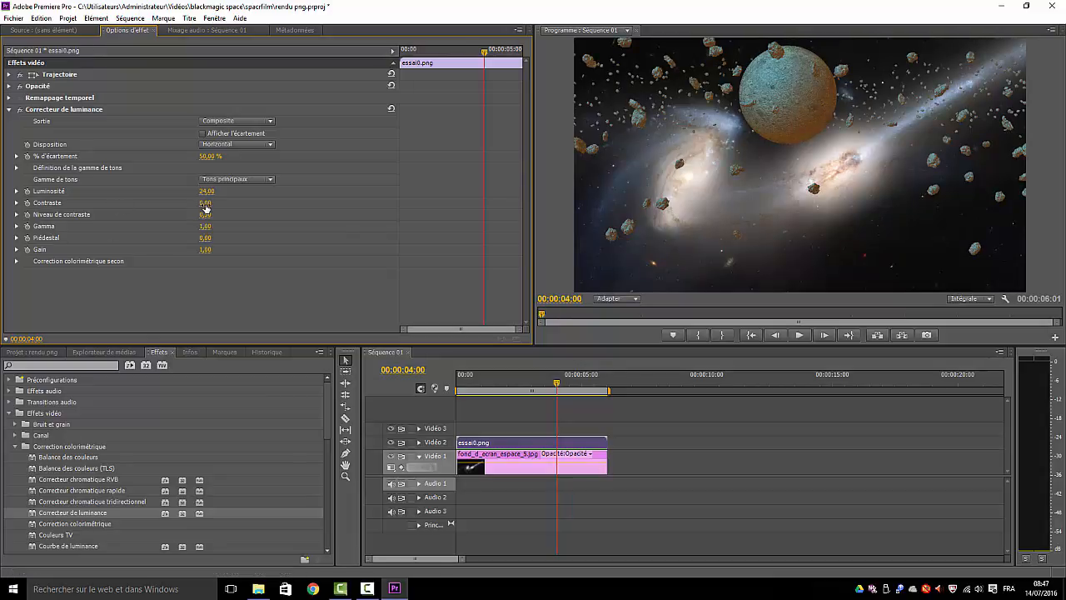
left_click_drag(205, 202, 226, 202)
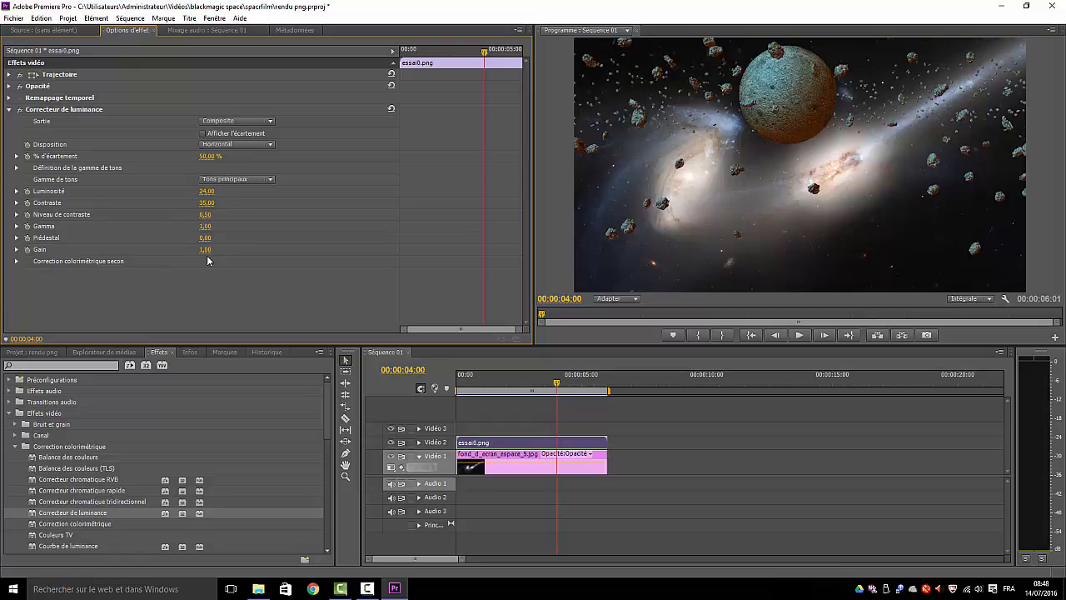
- Expand the luminance corrector's secondary colour correction with its Teinte range, and accept a near-black Centre colour
left_click(17, 261)
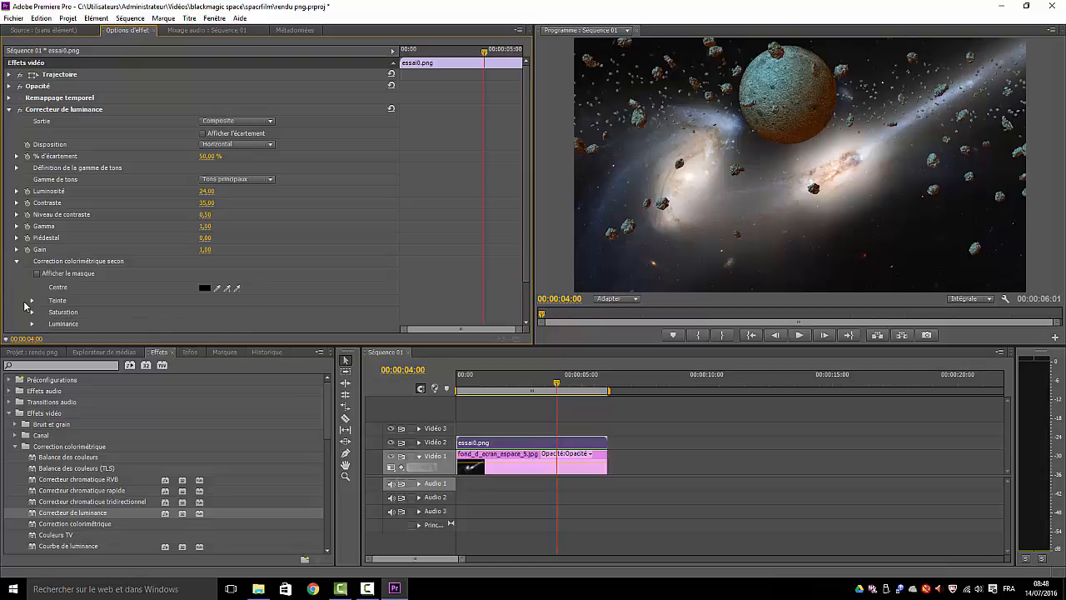
left_click(31, 303)
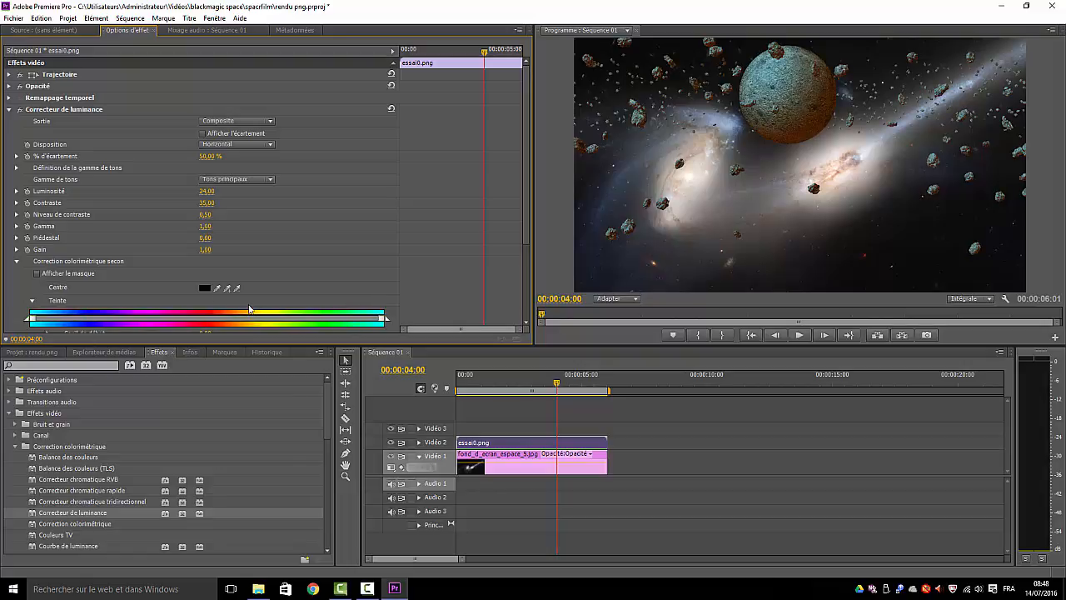
left_click(204, 287)
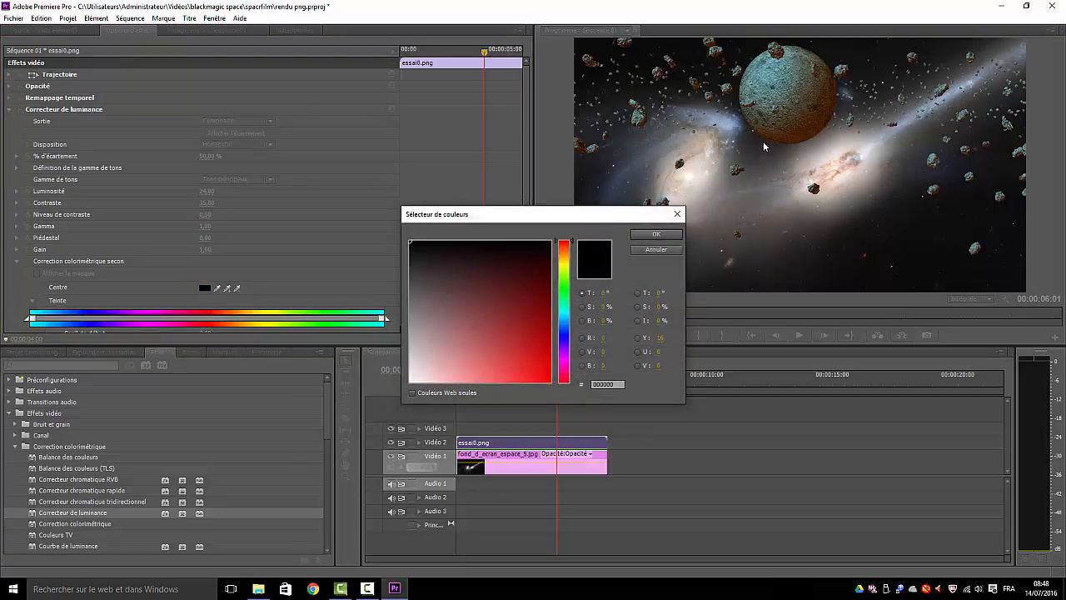
left_click(656, 235)
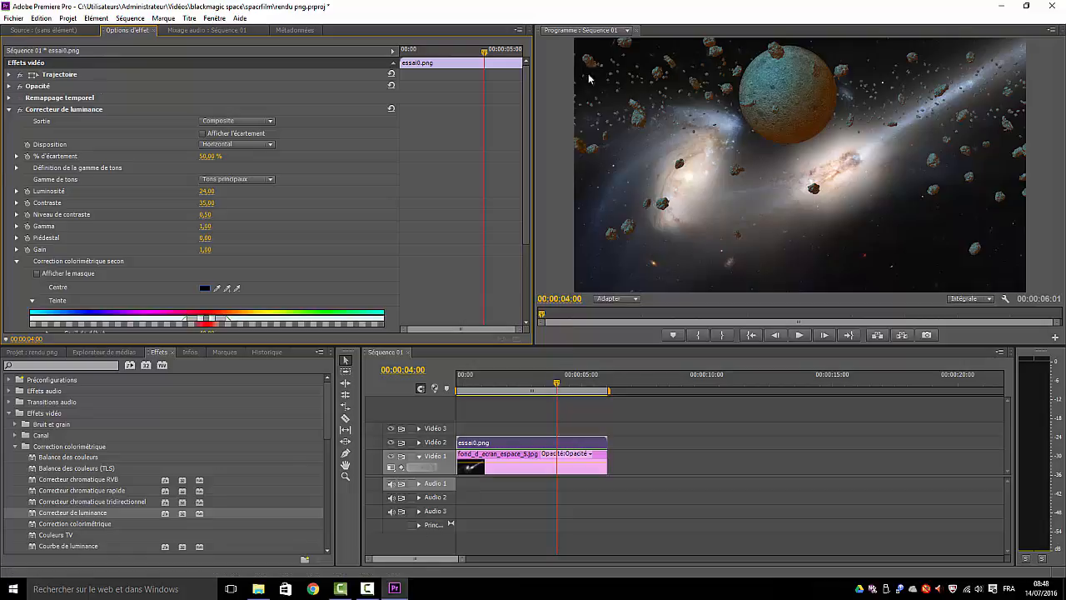
- Play the luminance-corrected sequence from its beginning, pause it partway through and return to the start
left_click_drag(556, 383, 422, 381)
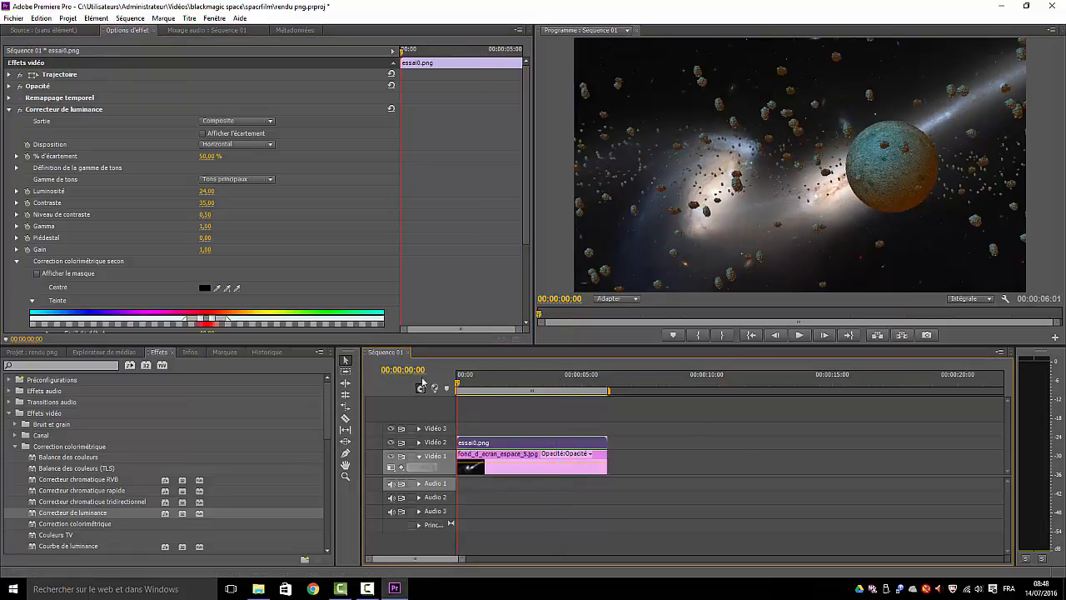
left_click(801, 335)
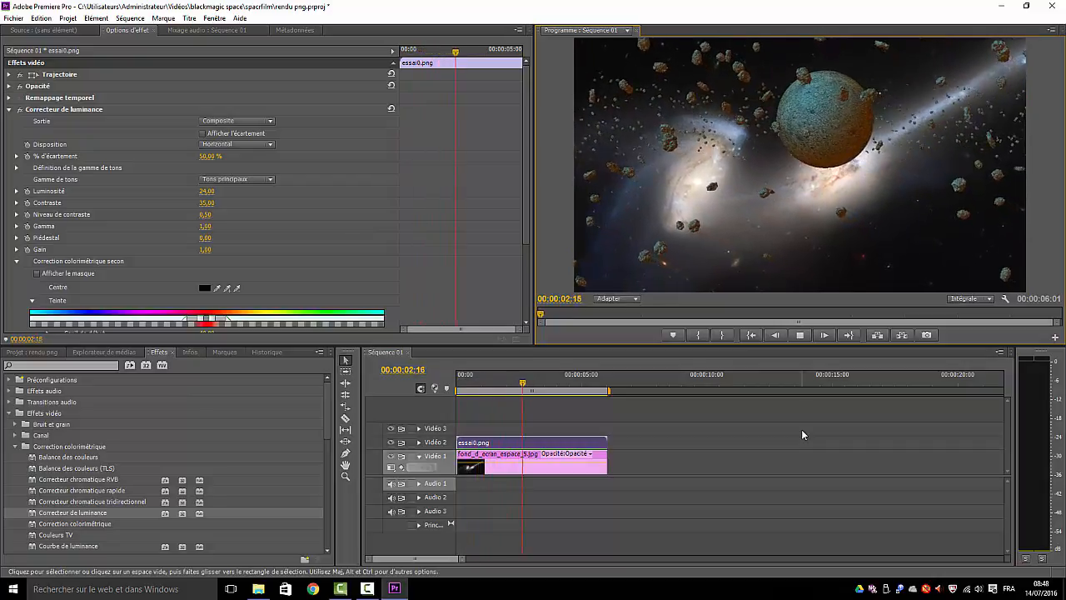
left_click(805, 336)
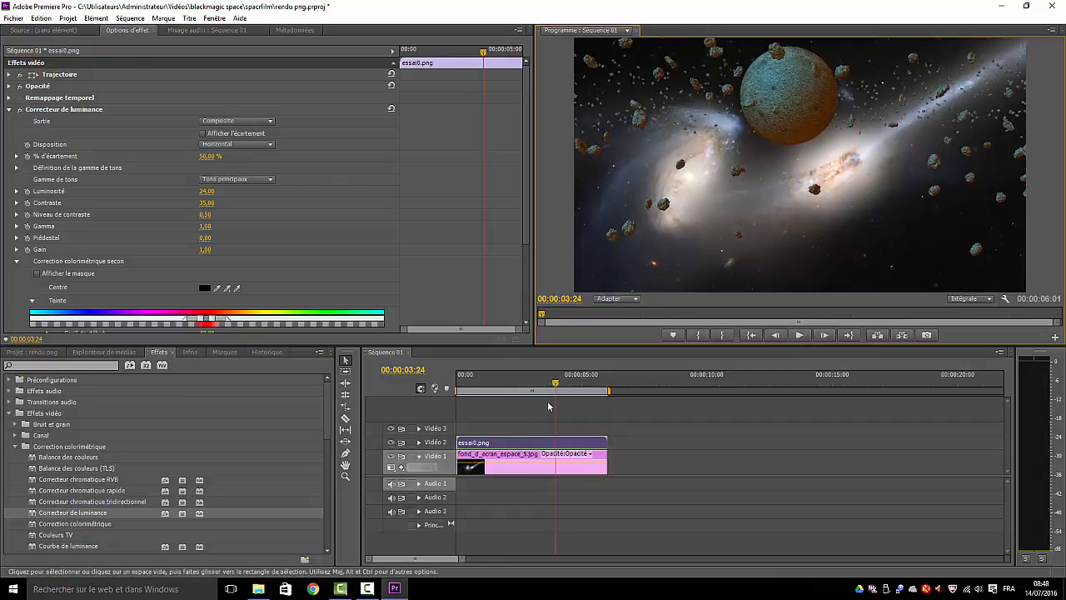
left_click_drag(555, 387, 457, 386)
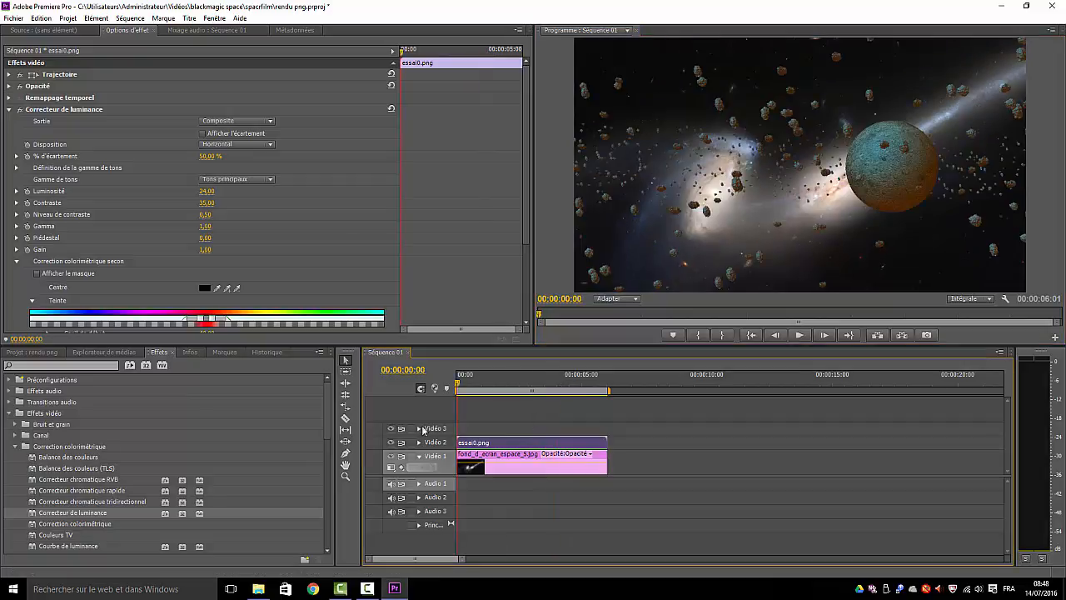
- Set the essai0.png clip's duration to 00:00:09:01 and extend the background image clip to the same end point
right_click(537, 446)
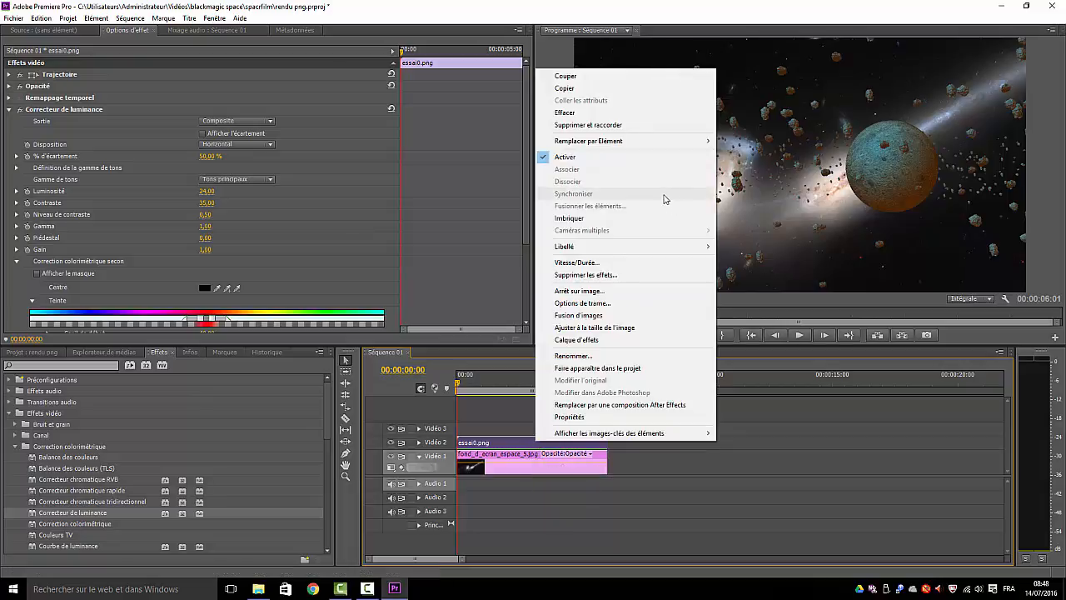
left_click(608, 263)
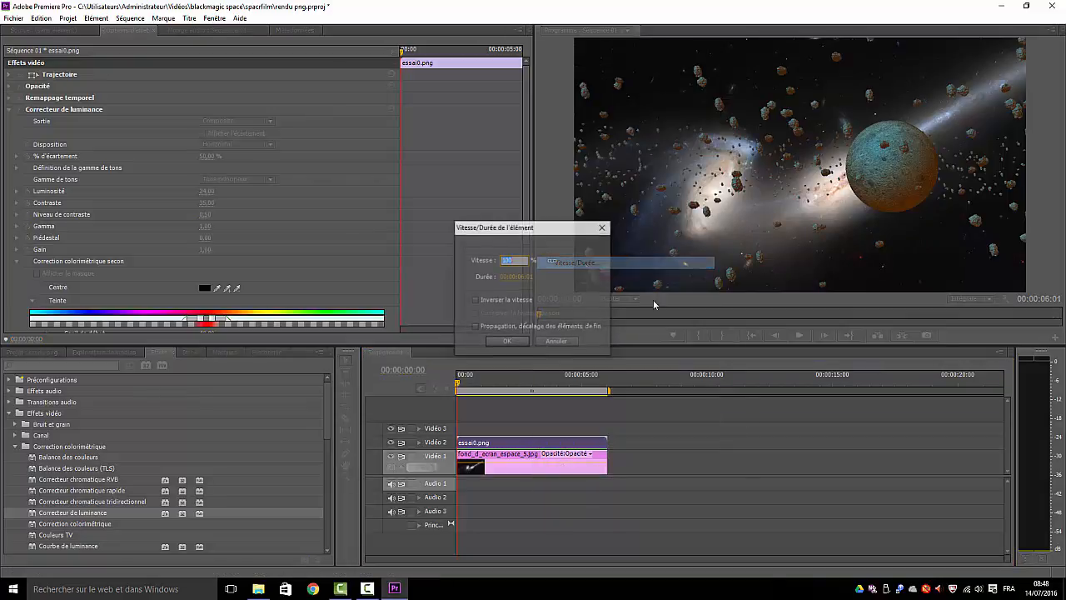
left_click(522, 278)
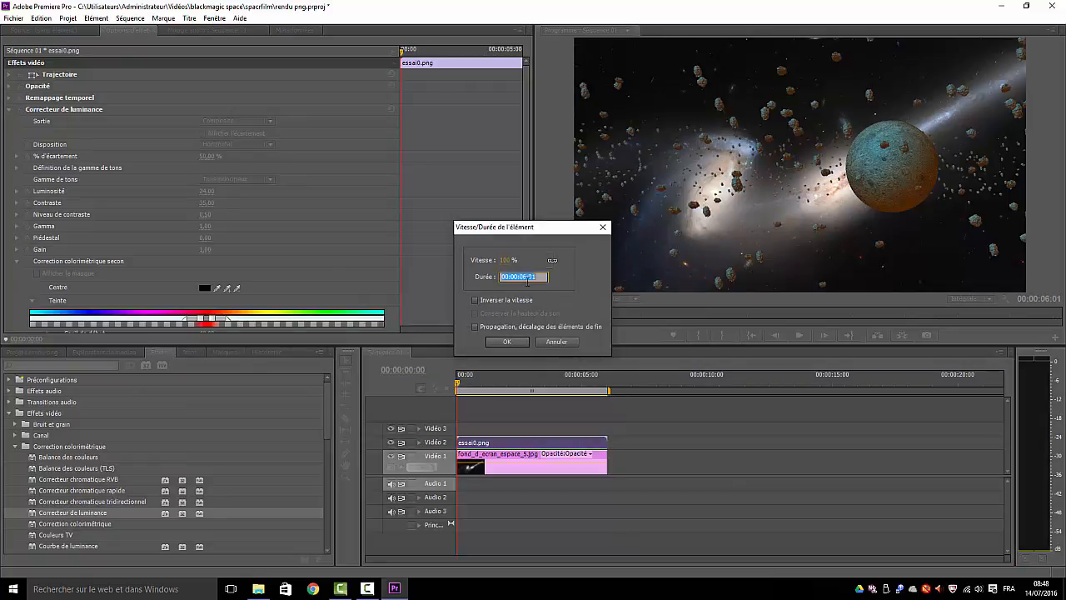
left_click(526, 276)
double_click(522, 276)
type("09")
left_click(506, 341)
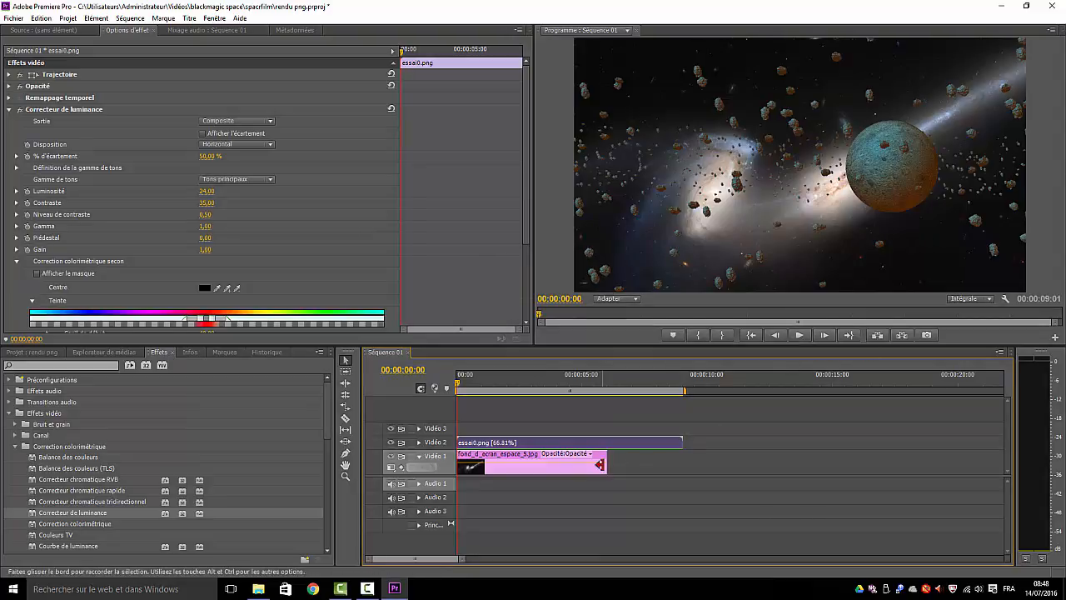
left_click_drag(608, 467, 682, 464)
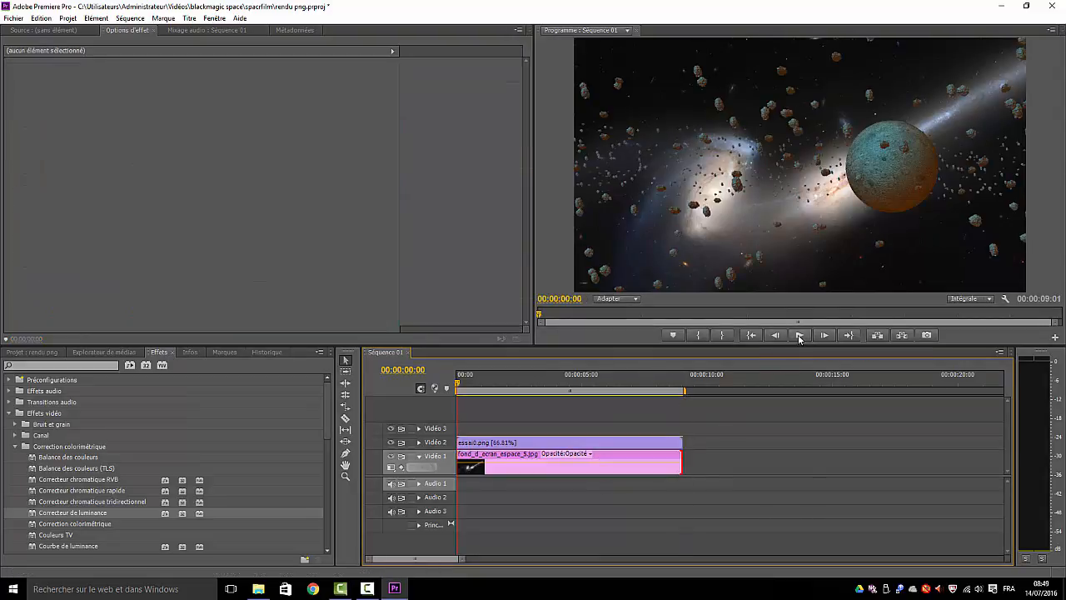
- Play back the slowed sequence, replay it from an earlier point, pause it and move the playhead to 00:00:03:16
left_click(799, 335)
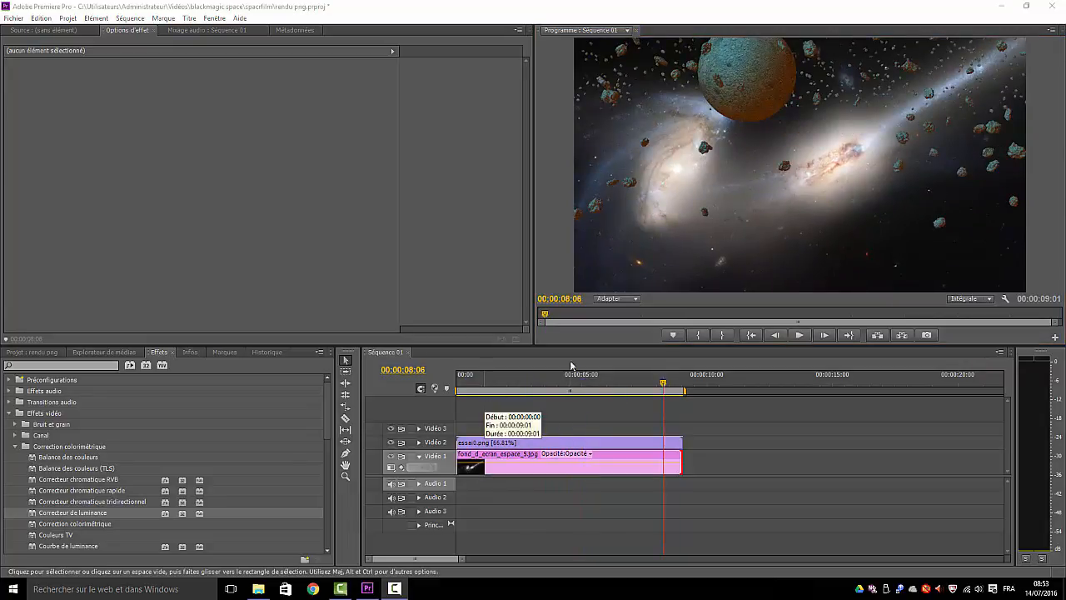
left_click_drag(662, 383, 571, 407)
left_click_drag(487, 407, 458, 450)
left_click(798, 335)
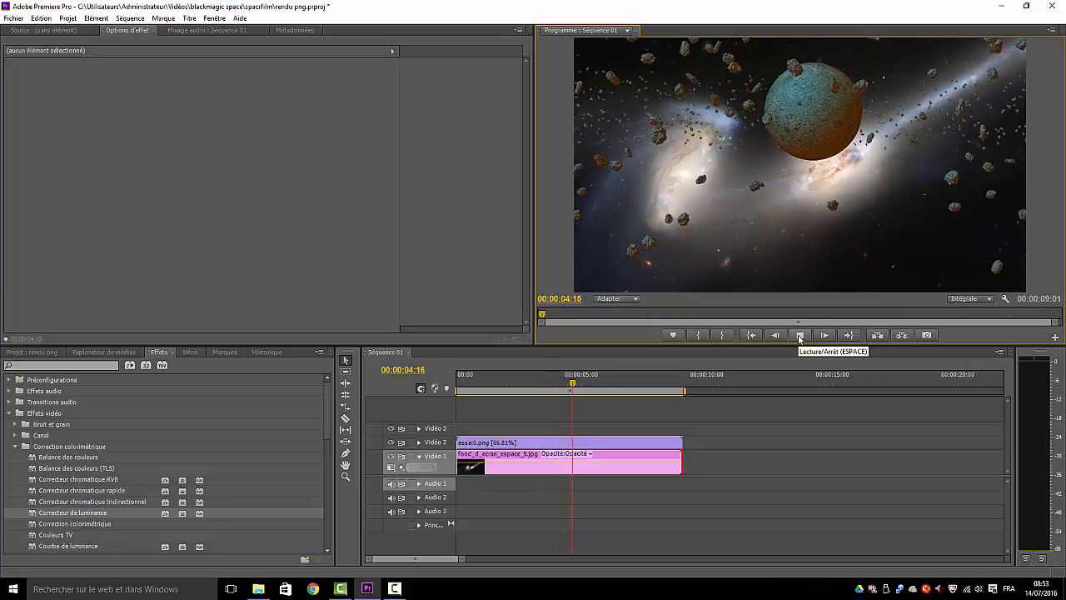
left_click(799, 336)
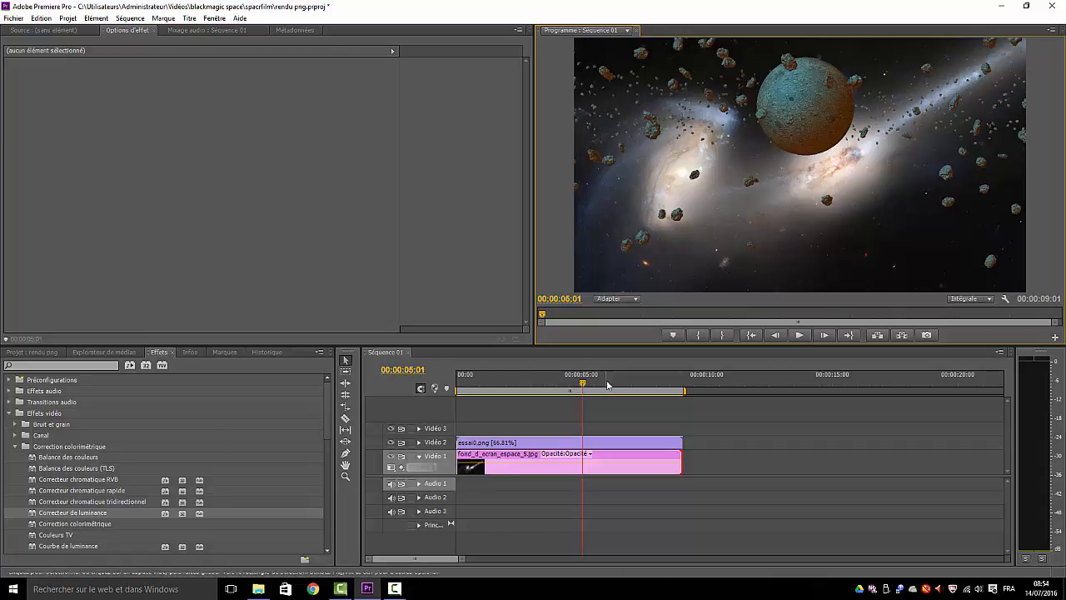
left_click_drag(582, 383, 549, 435)
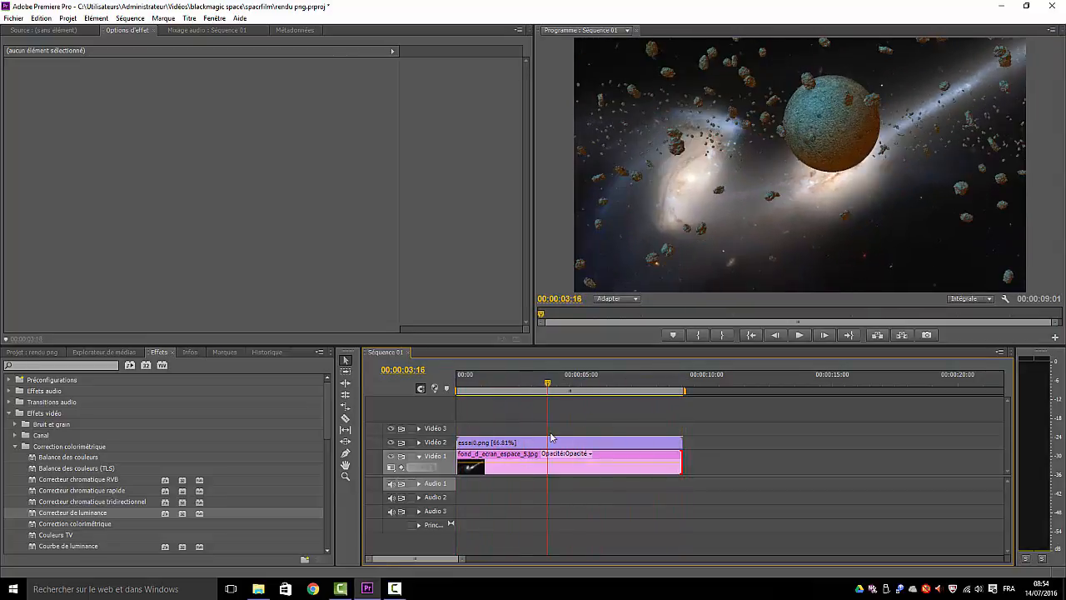
- Examine the sequence's media export settings and the available output formats, and close them without exporting
left_click(13, 18)
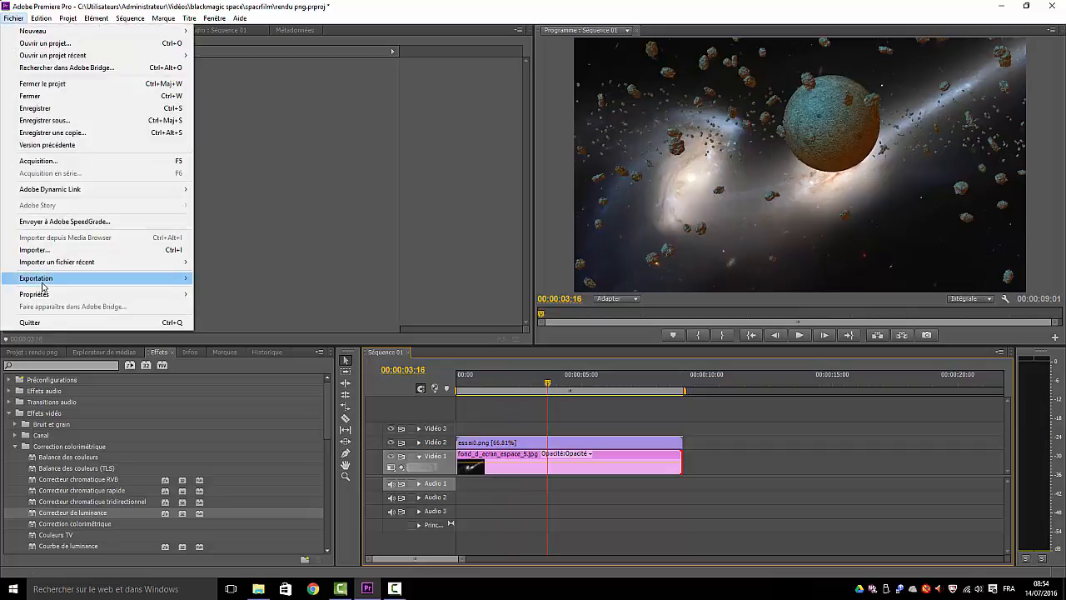
mouse_move(42, 284)
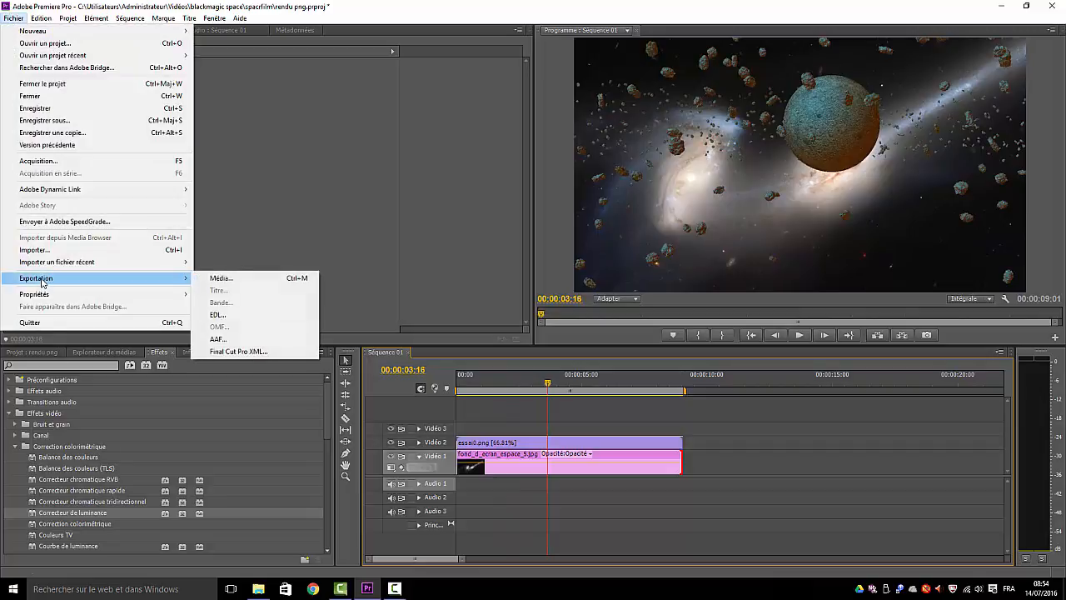
left_click(220, 278)
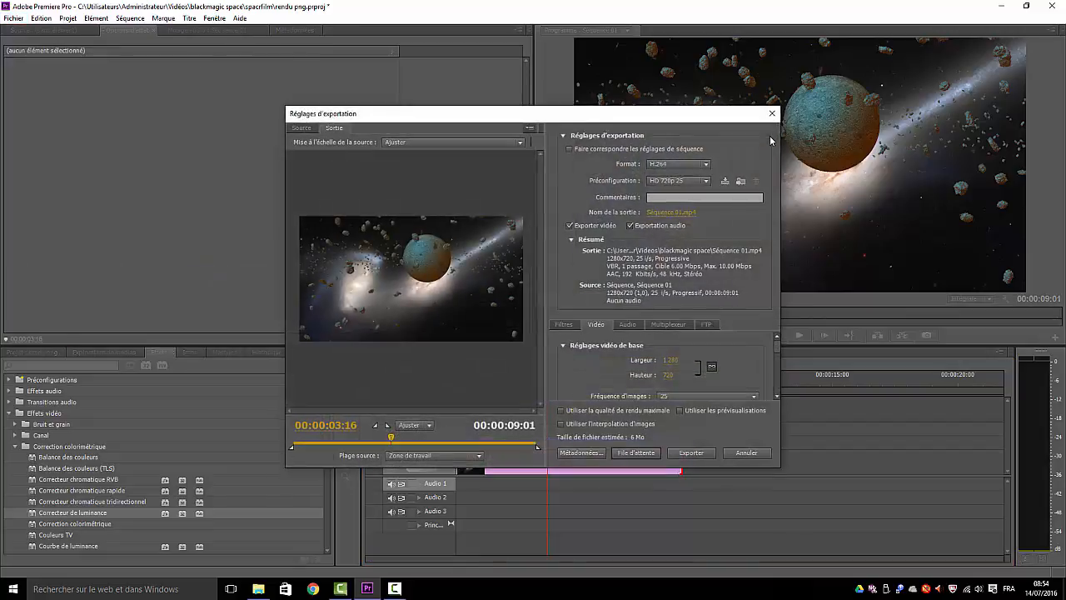
left_click(706, 165)
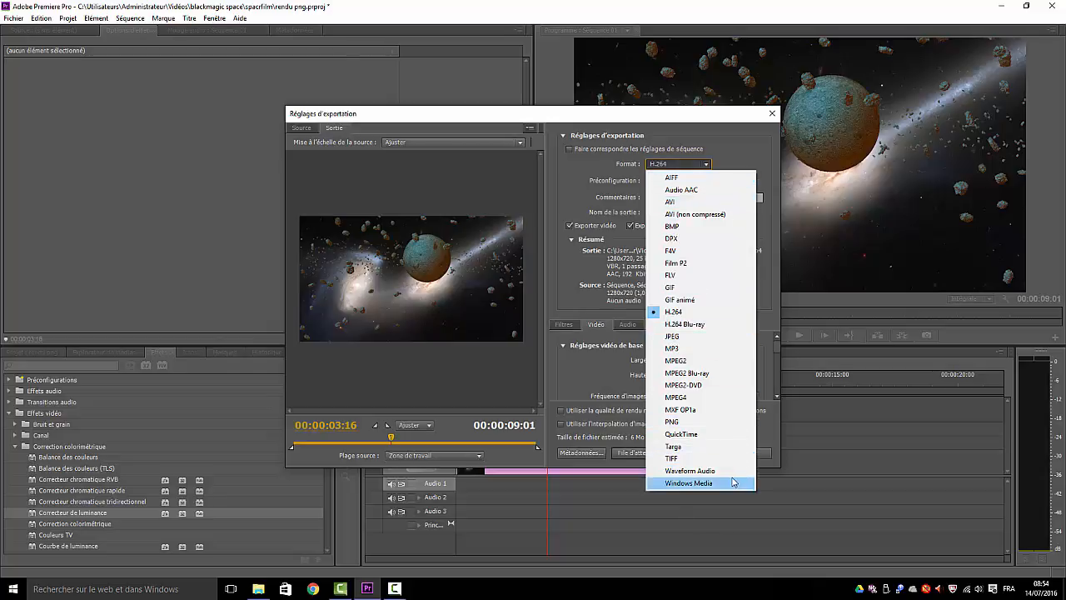
left_click(584, 171)
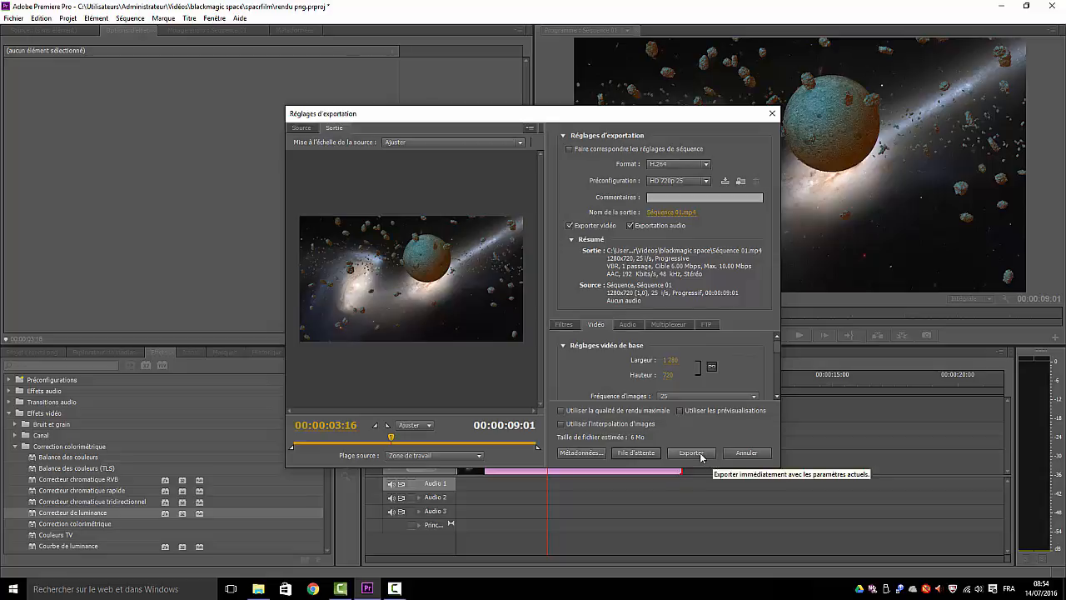
left_click(772, 116)
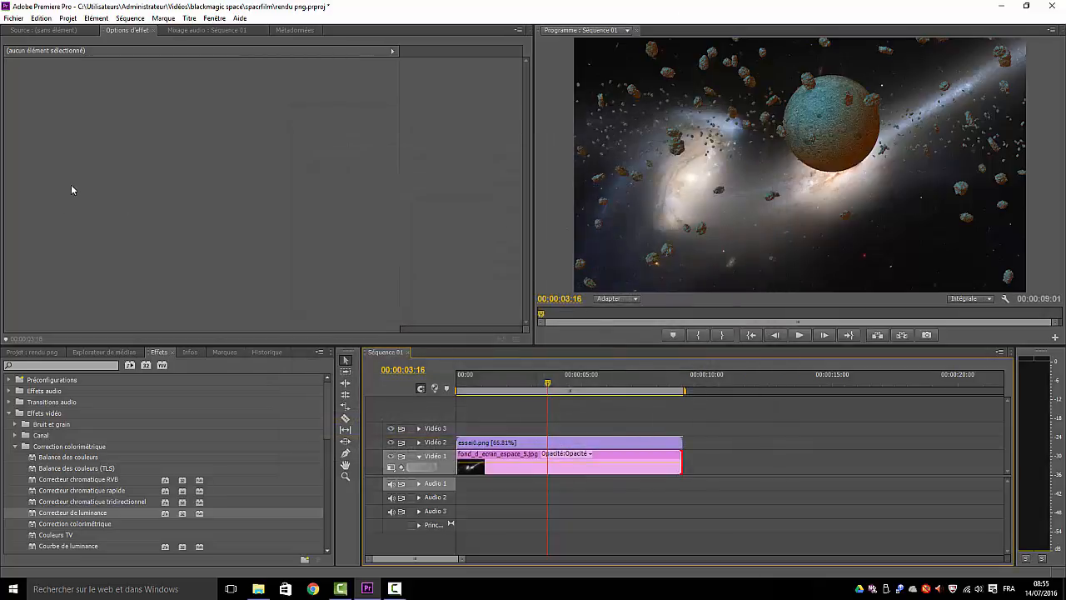